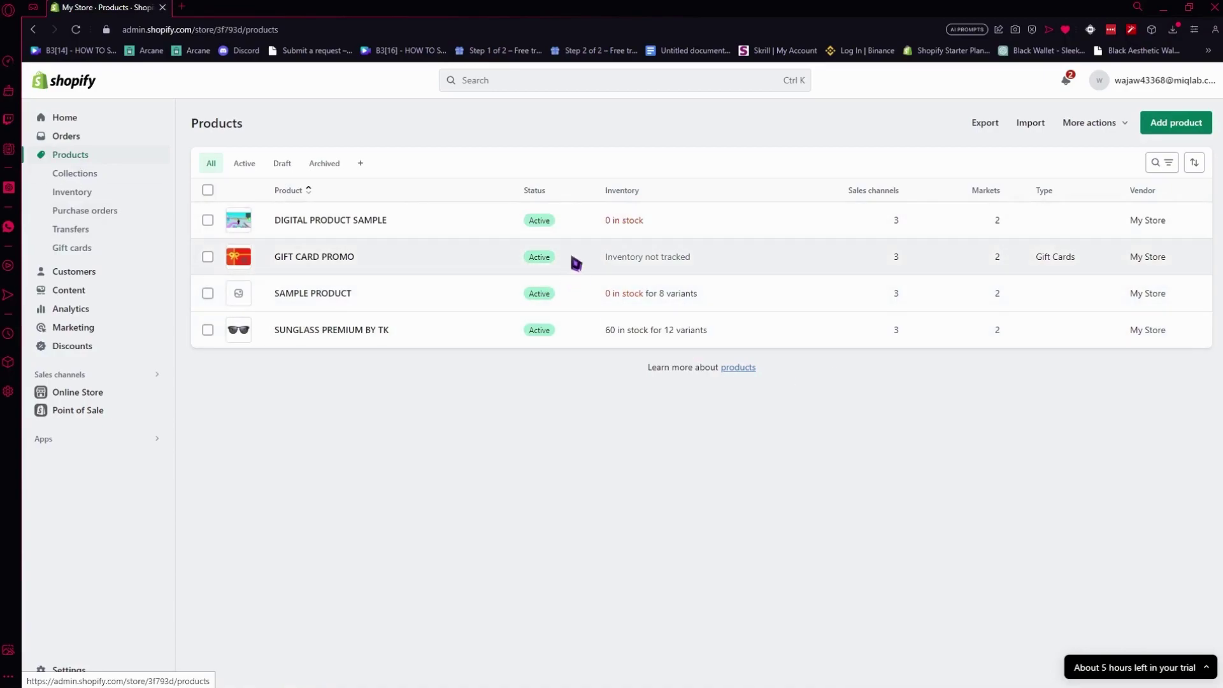
- Open the DIGITAL PRODUCT SAMPLE product and scroll down to its Inventory section
click(348, 223)
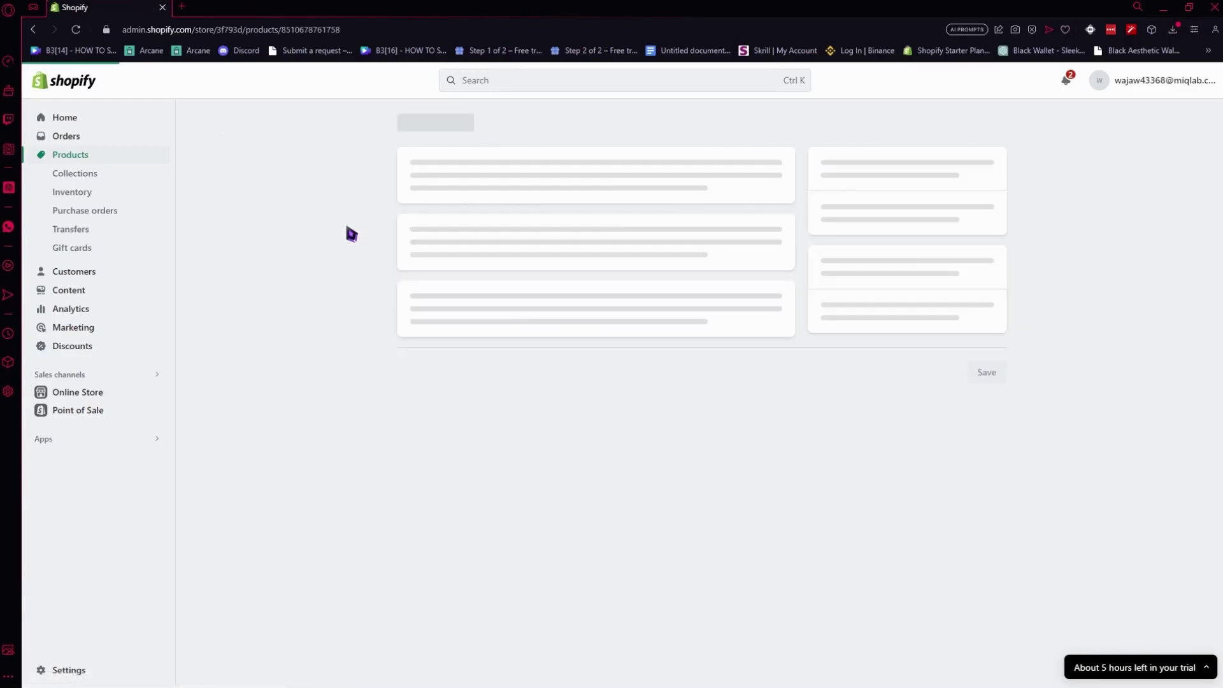
scroll(486, 357, down, 3)
scroll(486, 356, down, 2)
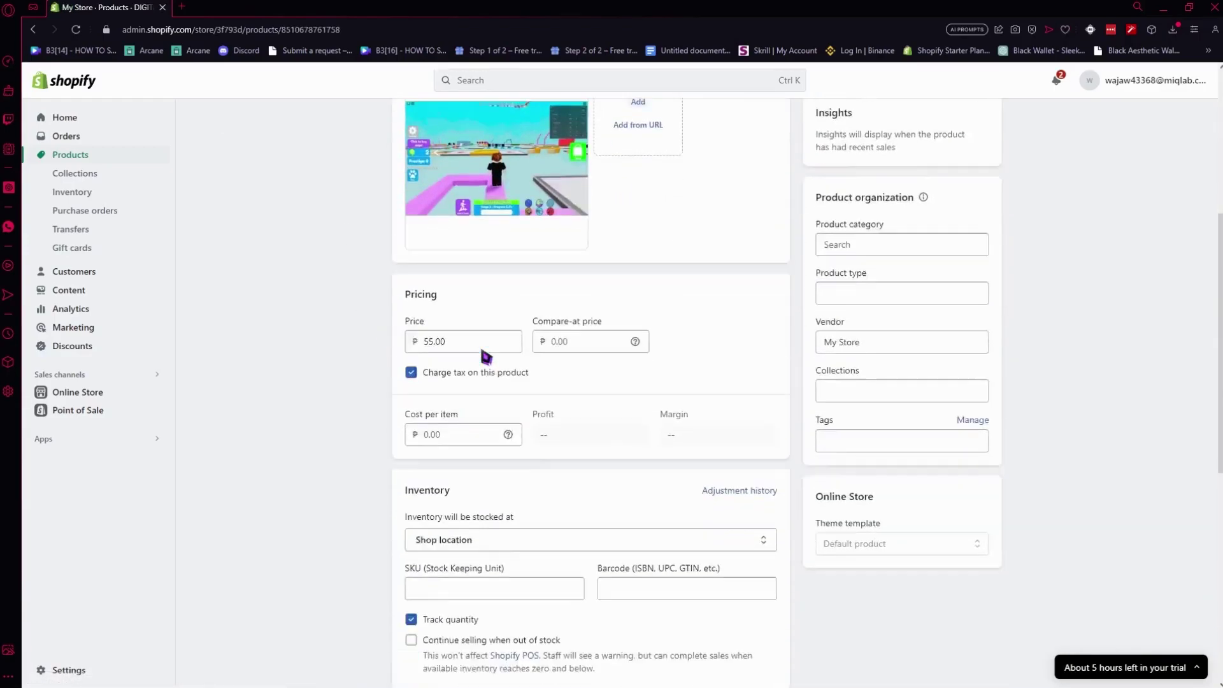
scroll(486, 369, down, 1)
scroll(446, 357, down, 1)
drag(415, 321, 508, 338)
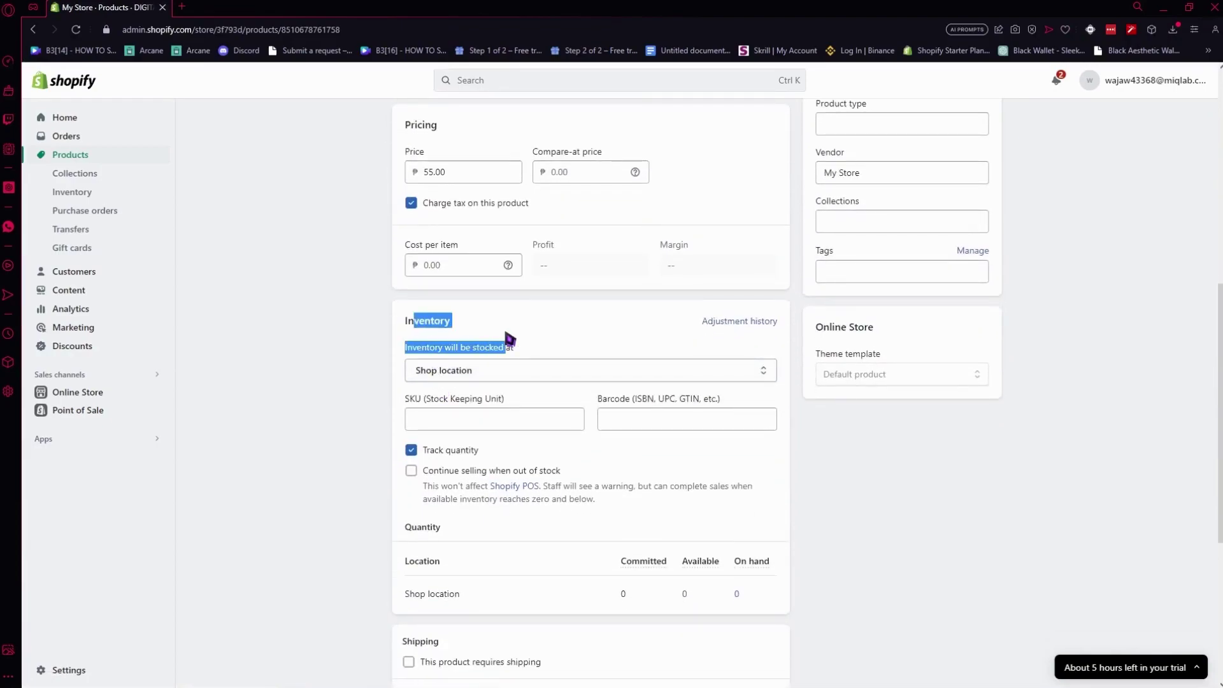
click(586, 337)
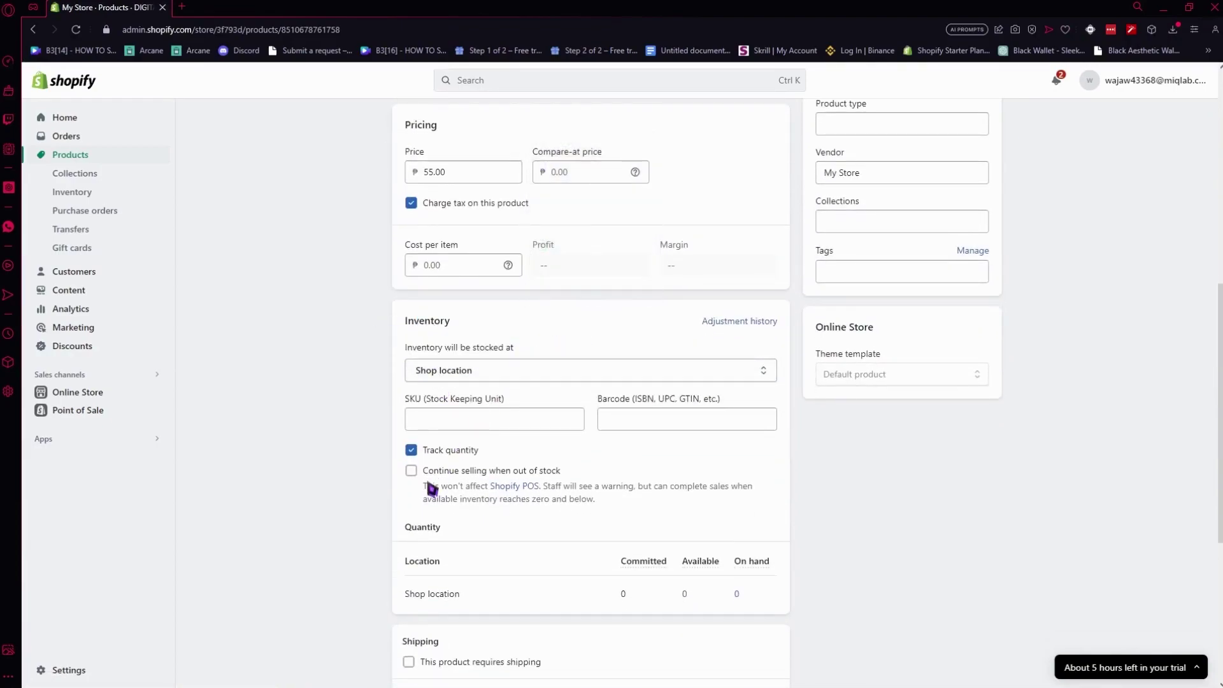
- Tick 'Continue selling when out of stock' for the product
drag(439, 471, 548, 473)
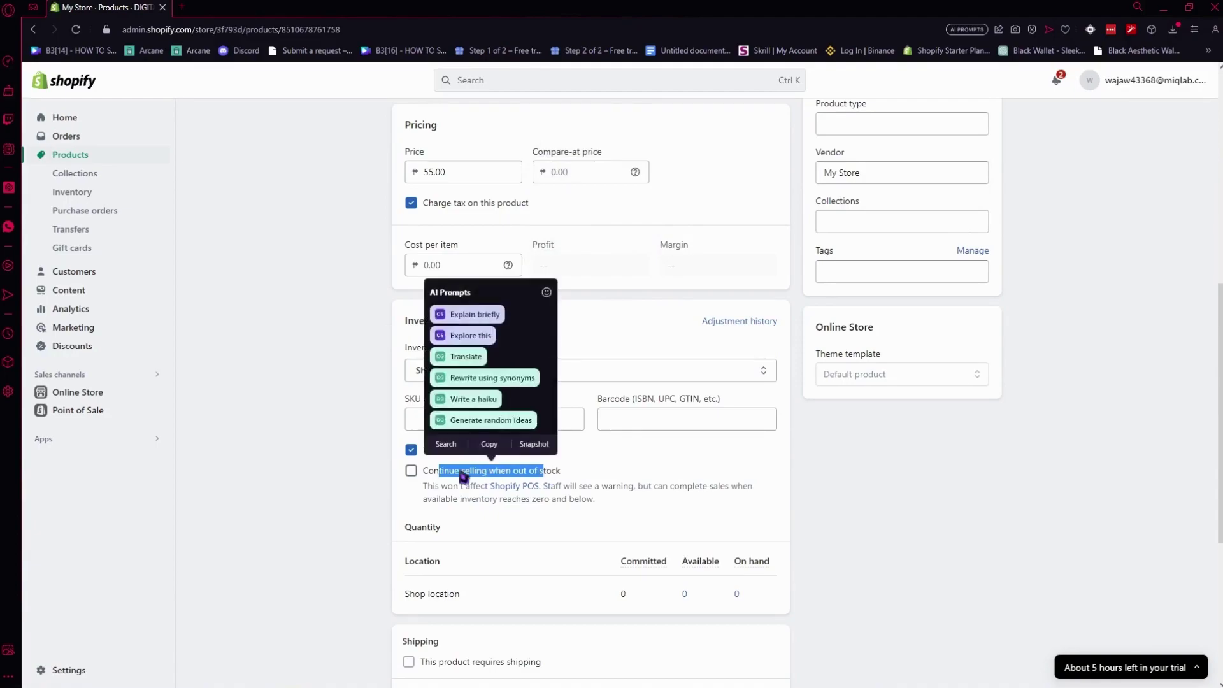
click(413, 472)
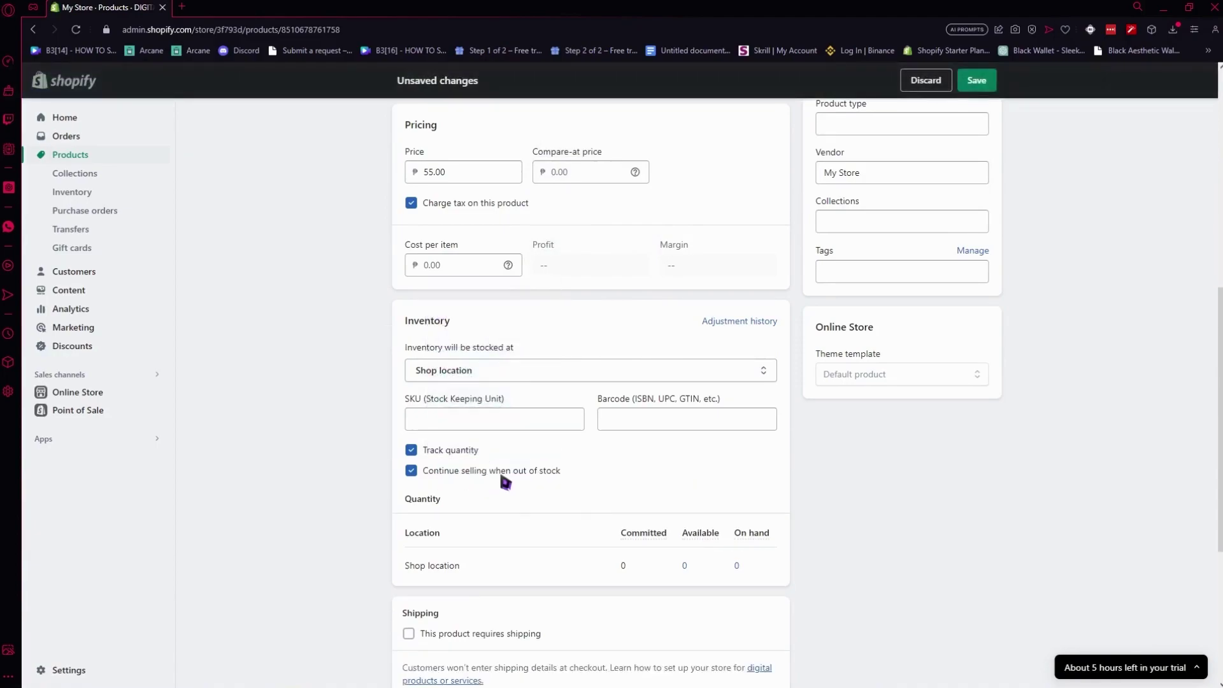
scroll(506, 483, up, 6)
scroll(513, 395, down, 5)
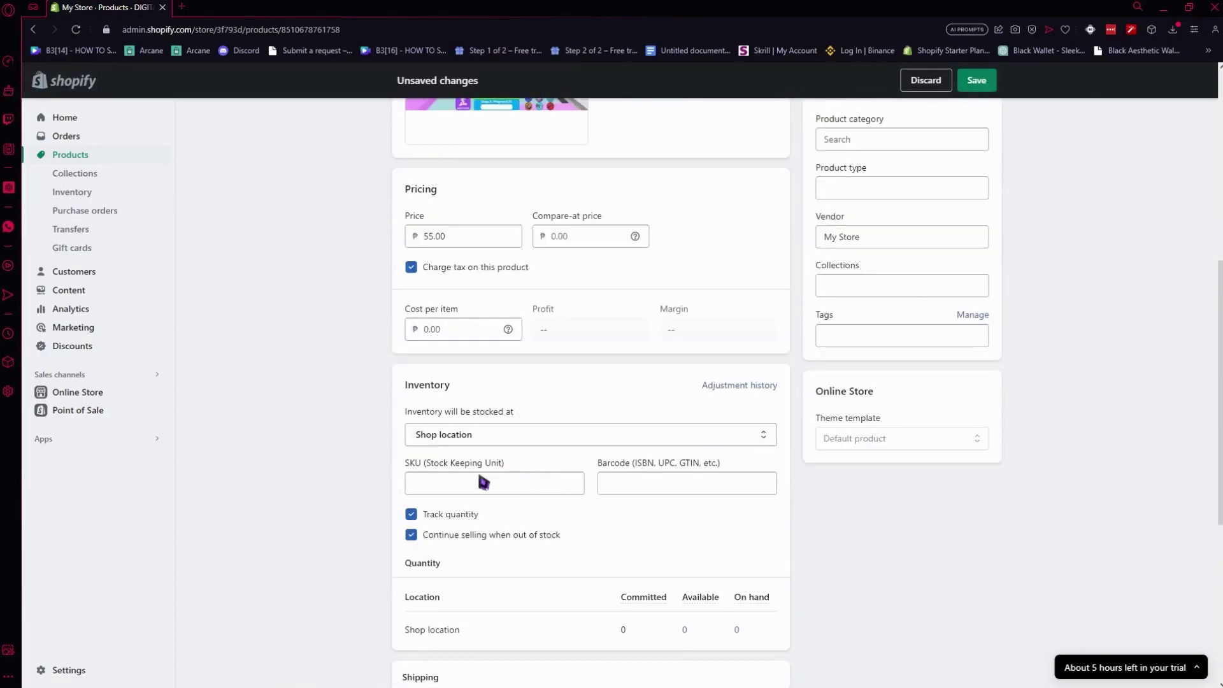
scroll(484, 482, down, 3)
scroll(564, 372, up, 2)
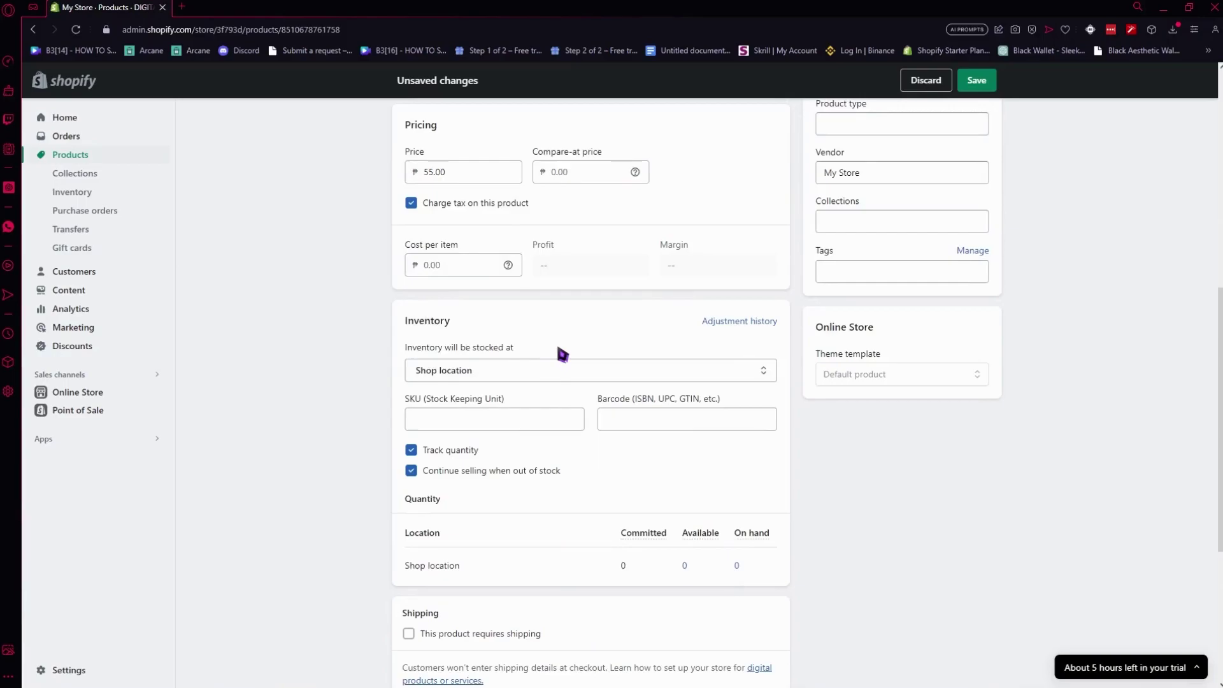
scroll(558, 344, up, 4)
scroll(561, 350, up, 1)
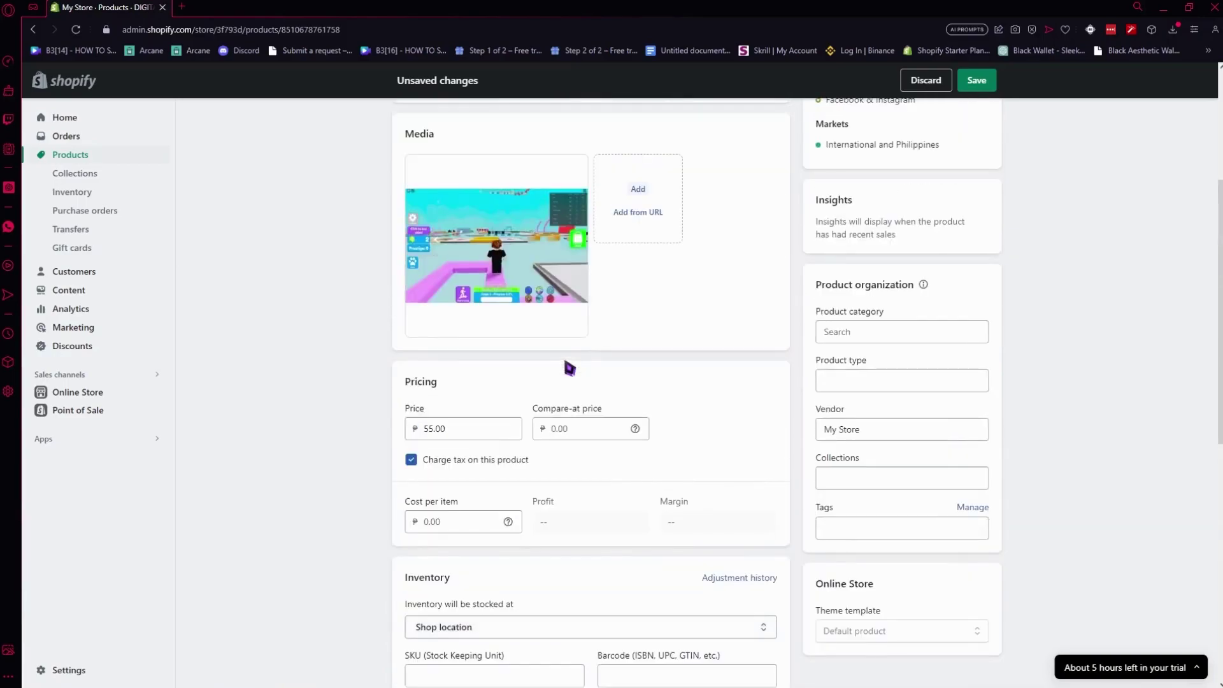
scroll(564, 357, up, 3)
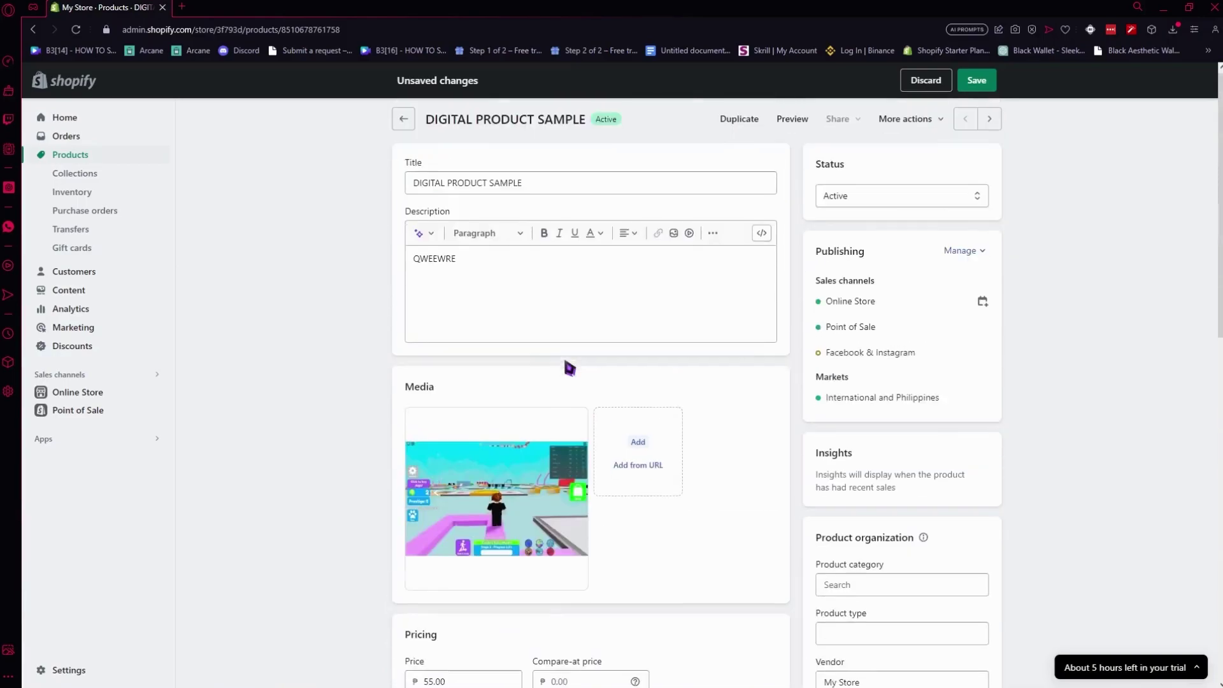
- Change the title to '[PREORDER] DIGITAL PRODUCT SAMPLE'
click(417, 196)
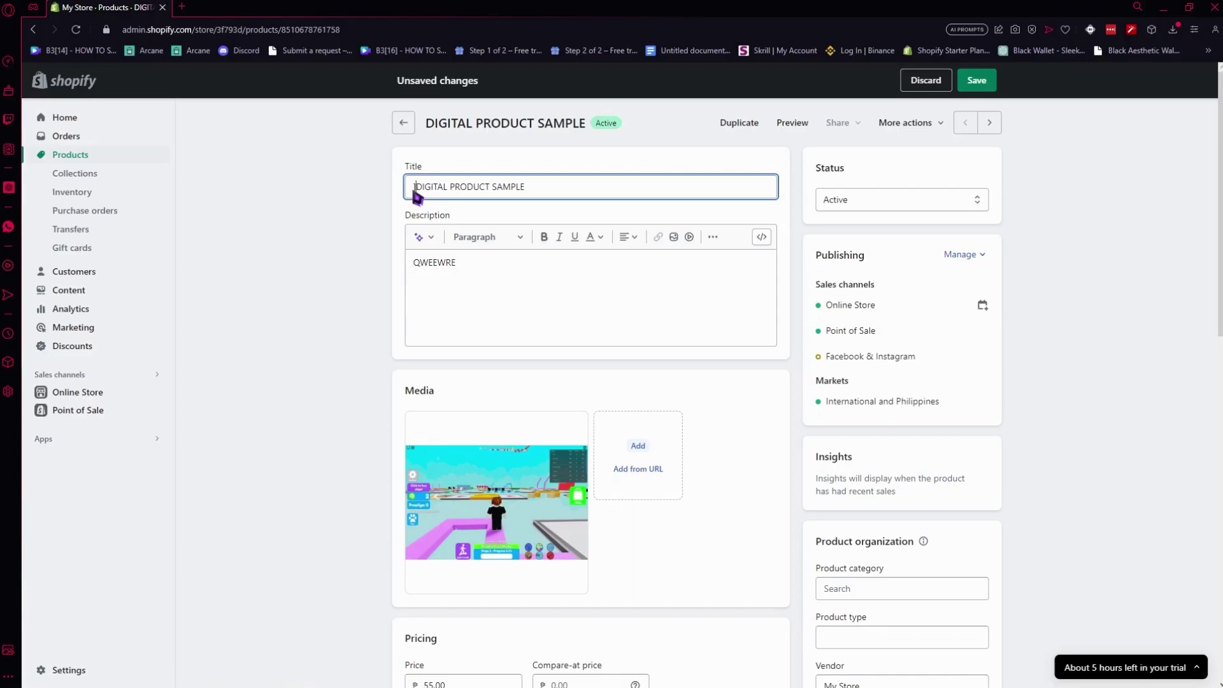
text(PR)
text(EOD)
text(R)
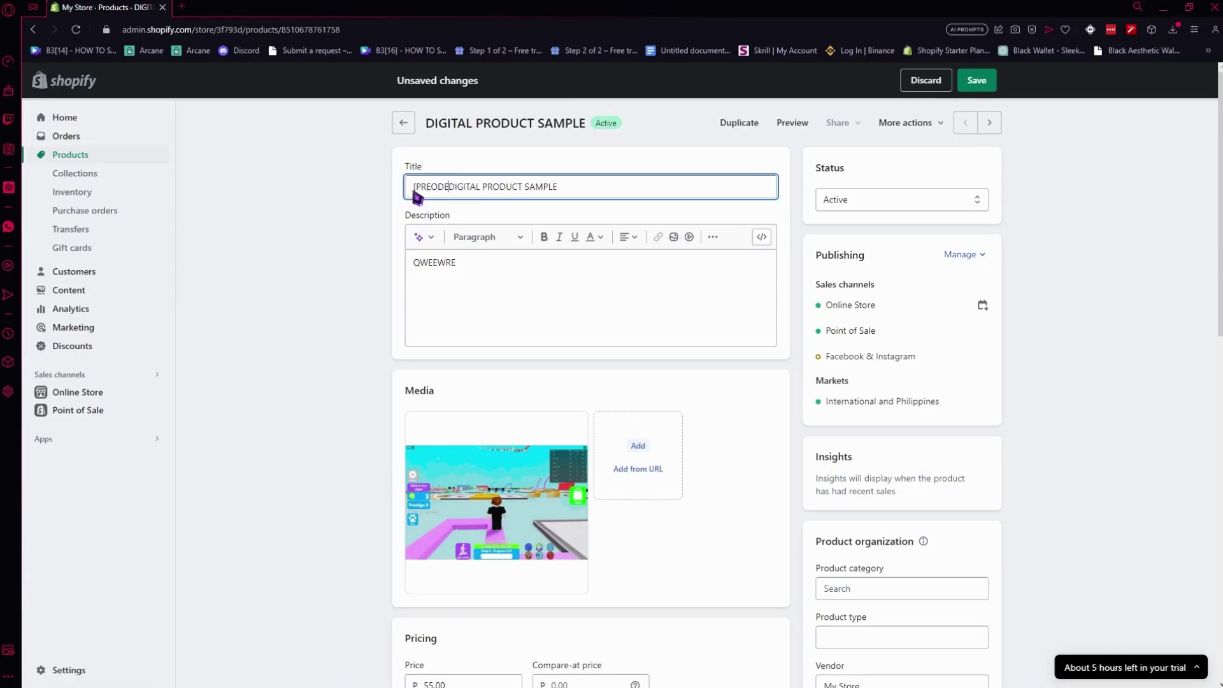
key(BackSpace)
key(BackSpace)
text(RDER])
key(BackSpace)
key(BackSpace)
key(BackSpace)
key(BackSpace)
key(BackSpace)
key(BackSpace)
key(BackSpace)
key(BackSpace)
text(BAKO)
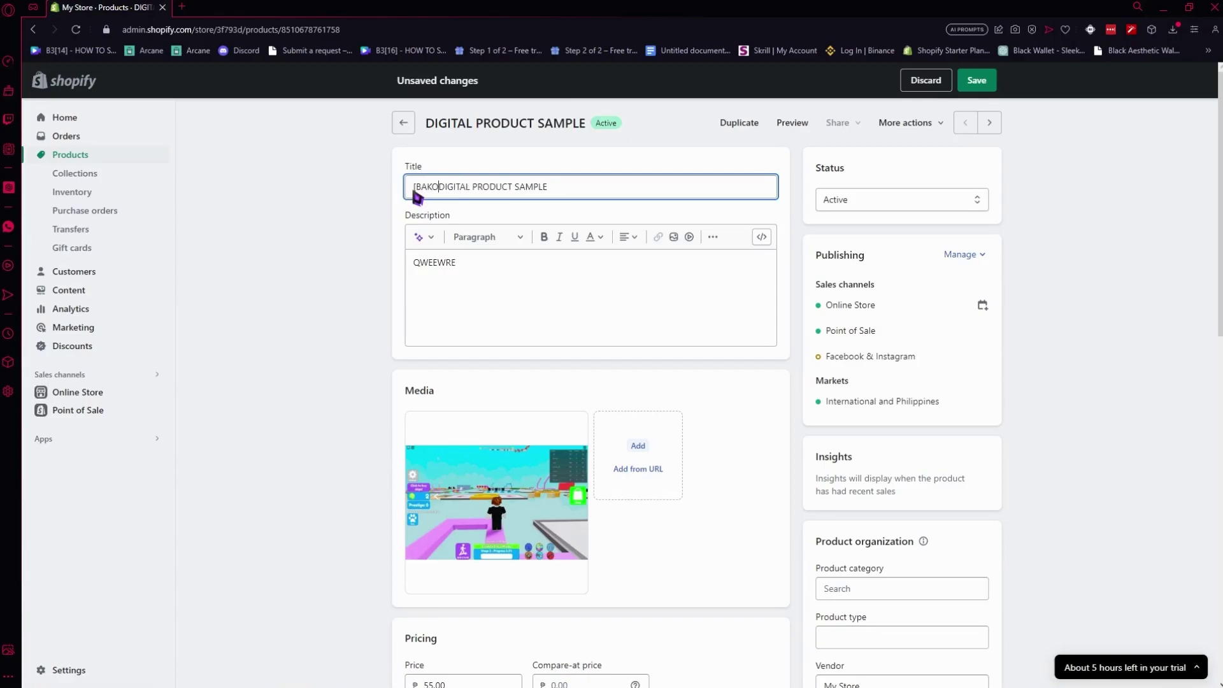
text(RE)
key(BackSpace)
key(BackSpace)
key(BackSpace)
key(BackSpace)
key(BackSpace)
key(BackSpace)
text(PRE)
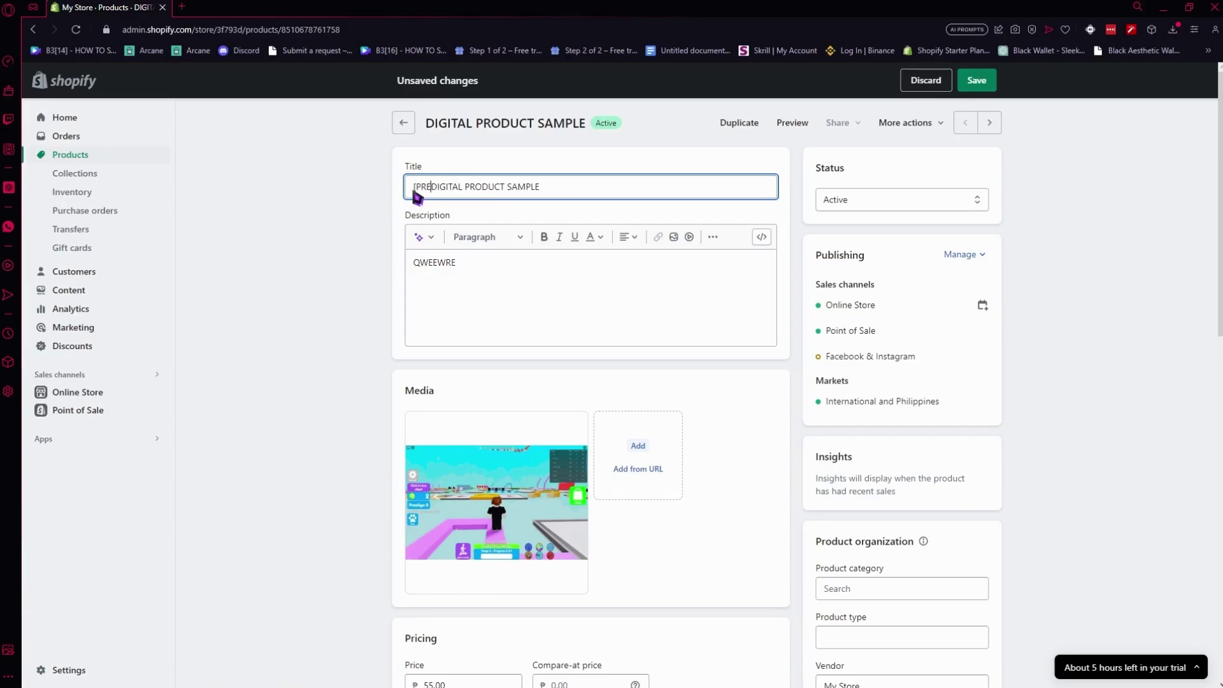
text(ORDER])
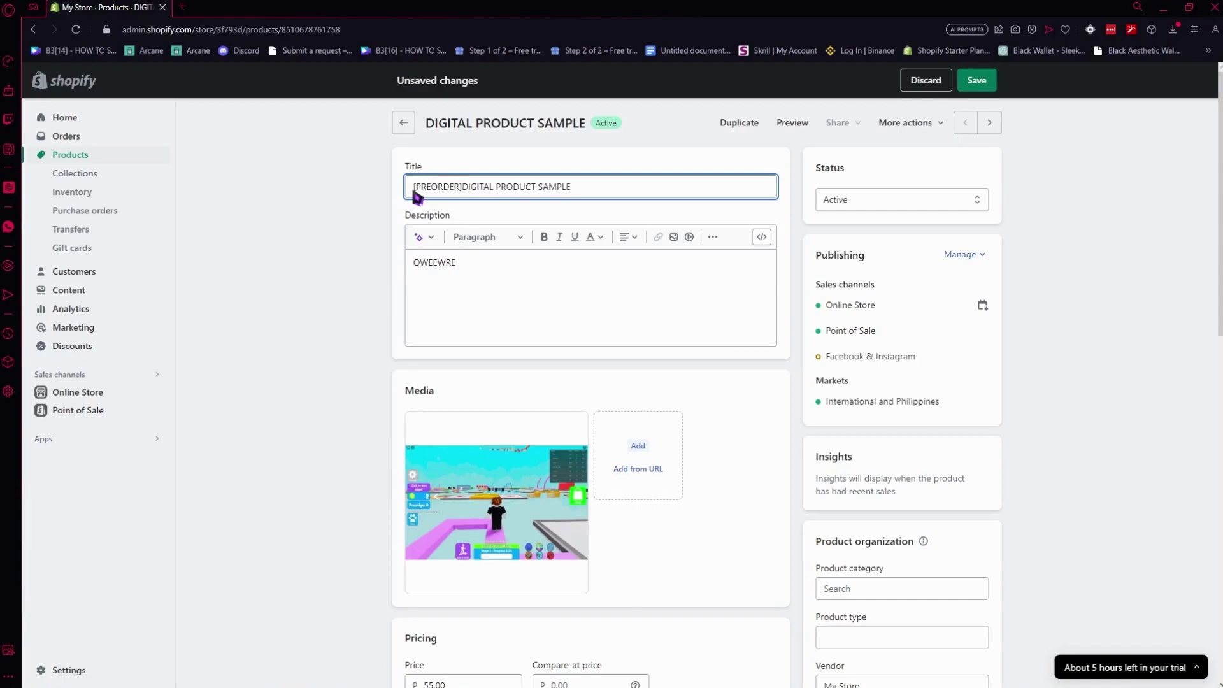
click(506, 262)
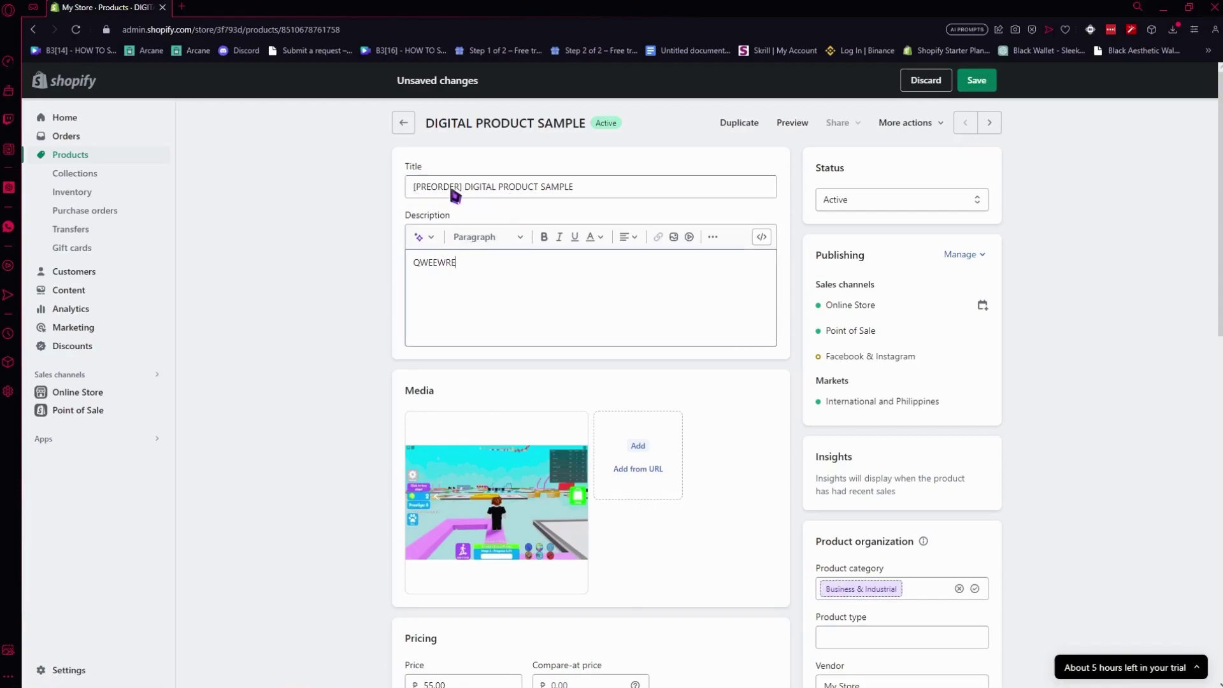
- Save the retitled product with its out-of-stock selling setting
scroll(459, 223, down, 3)
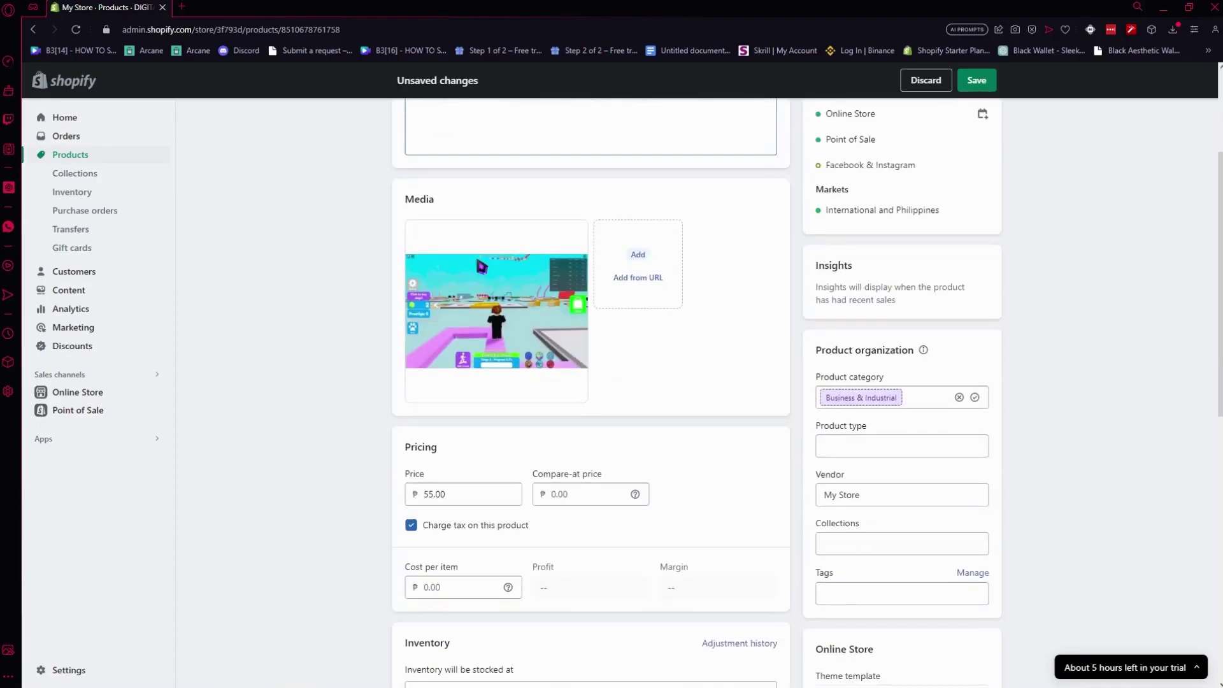
scroll(491, 281, down, 3)
scroll(871, 258, up, 6)
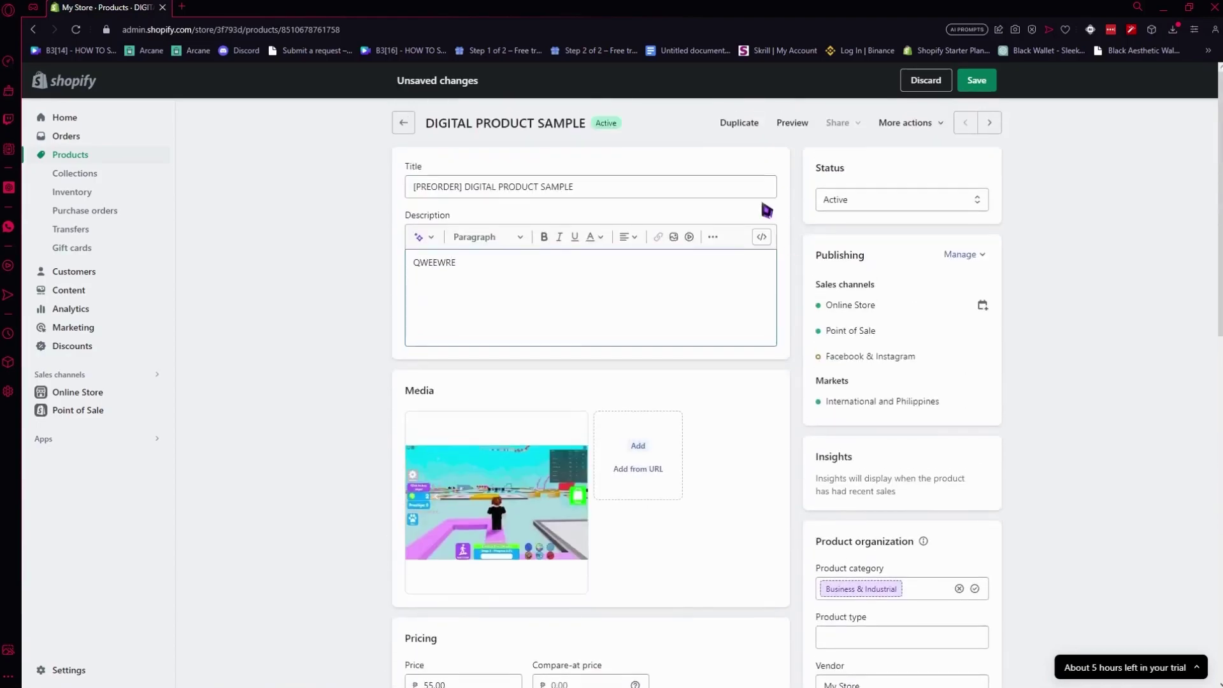
click(983, 91)
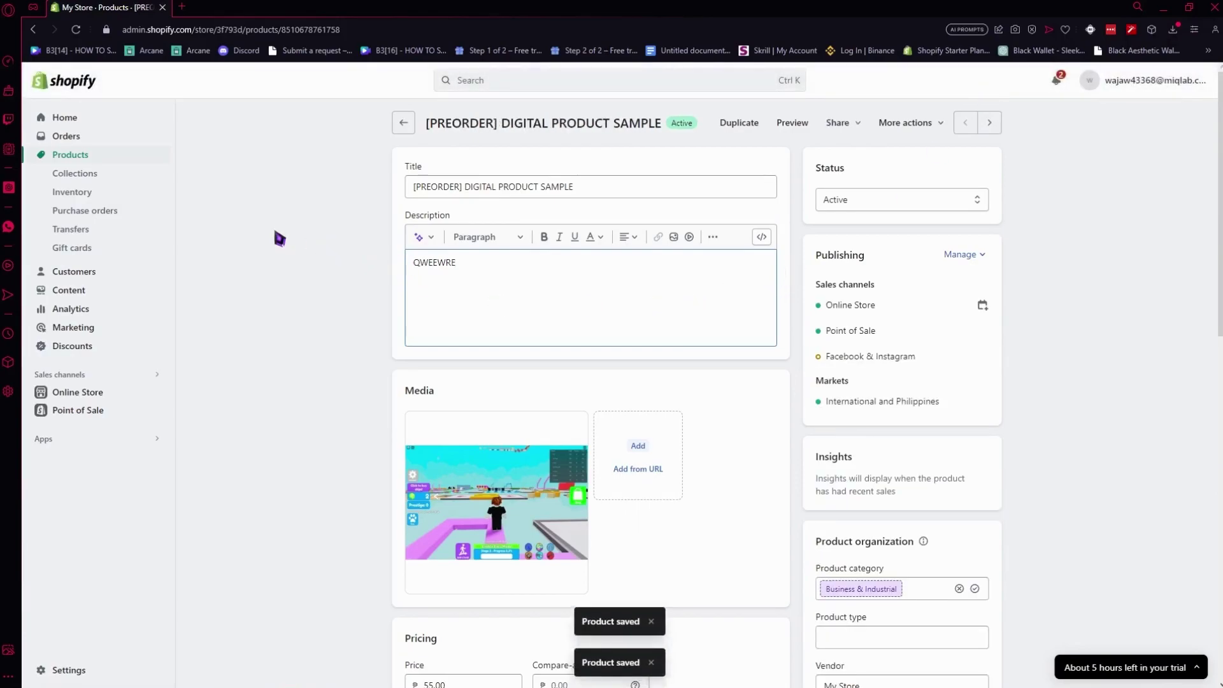
scroll(376, 334, down, 3)
scroll(376, 335, down, 3)
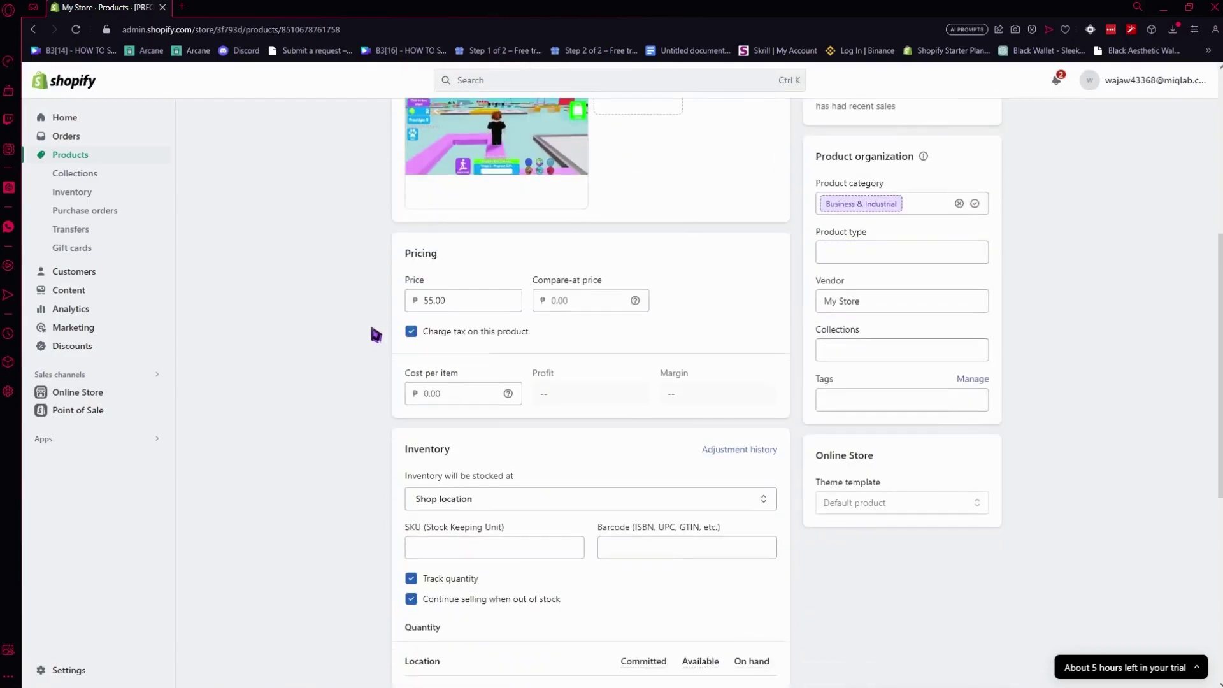
scroll(502, 538, down, 2)
scroll(576, 314, up, 1)
scroll(644, 273, up, 4)
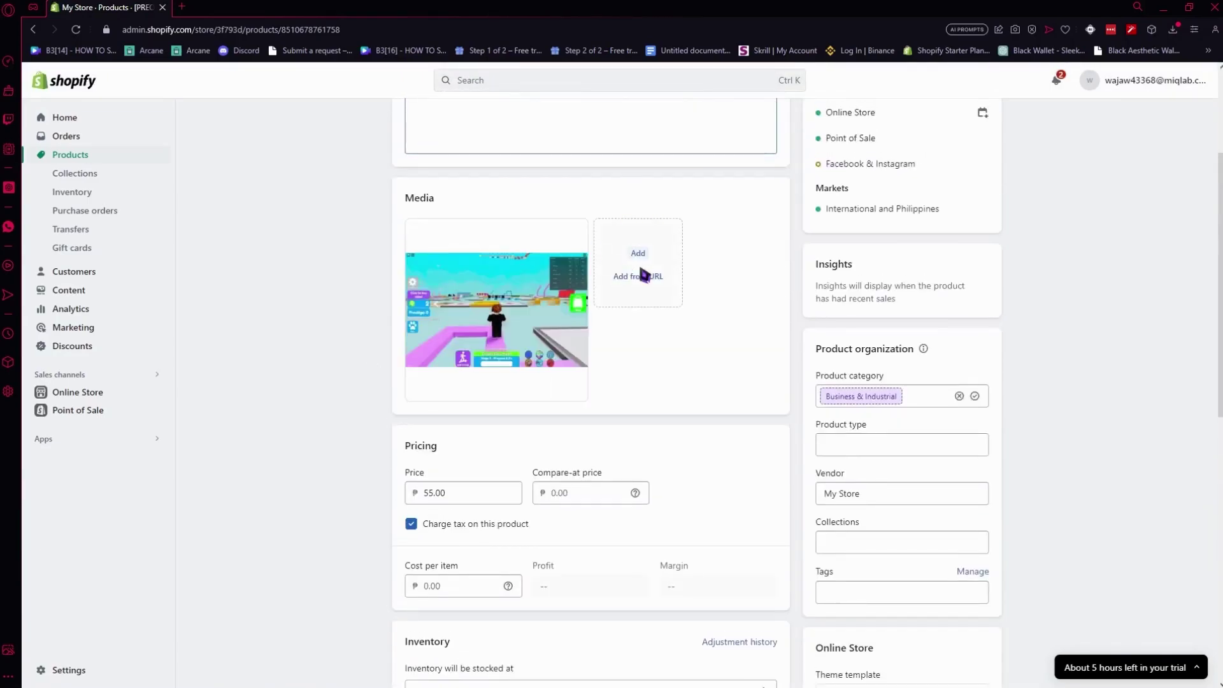
scroll(671, 318, up, 3)
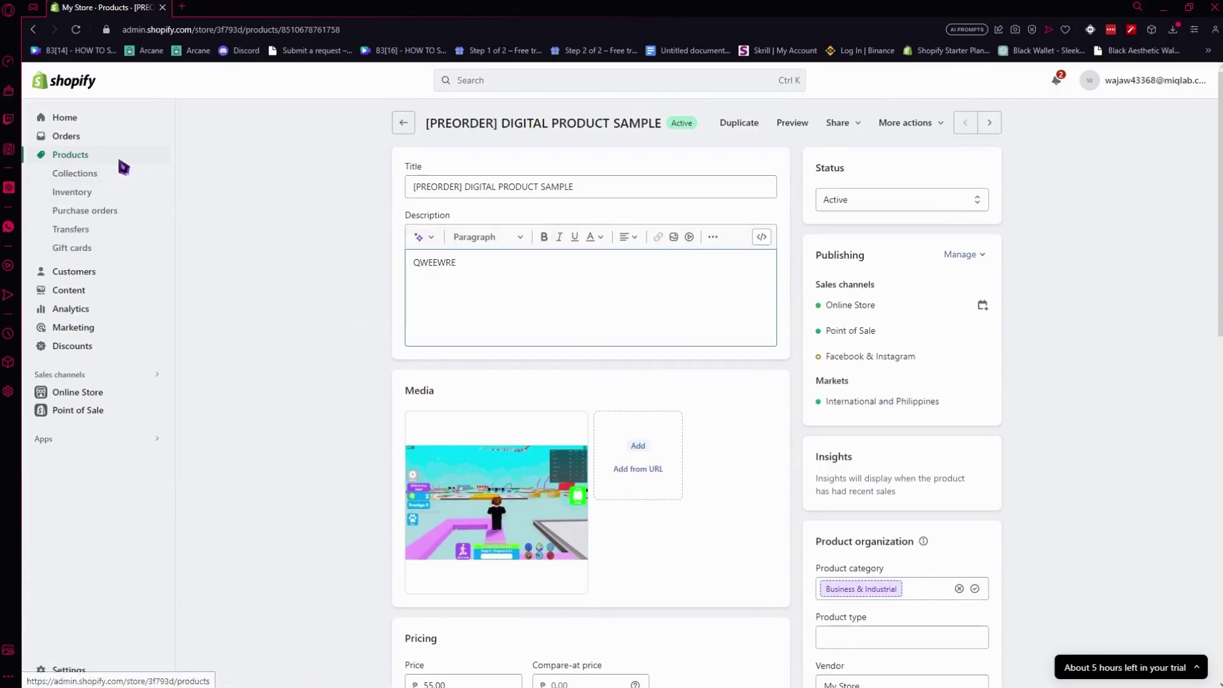
drag(465, 187, 402, 184)
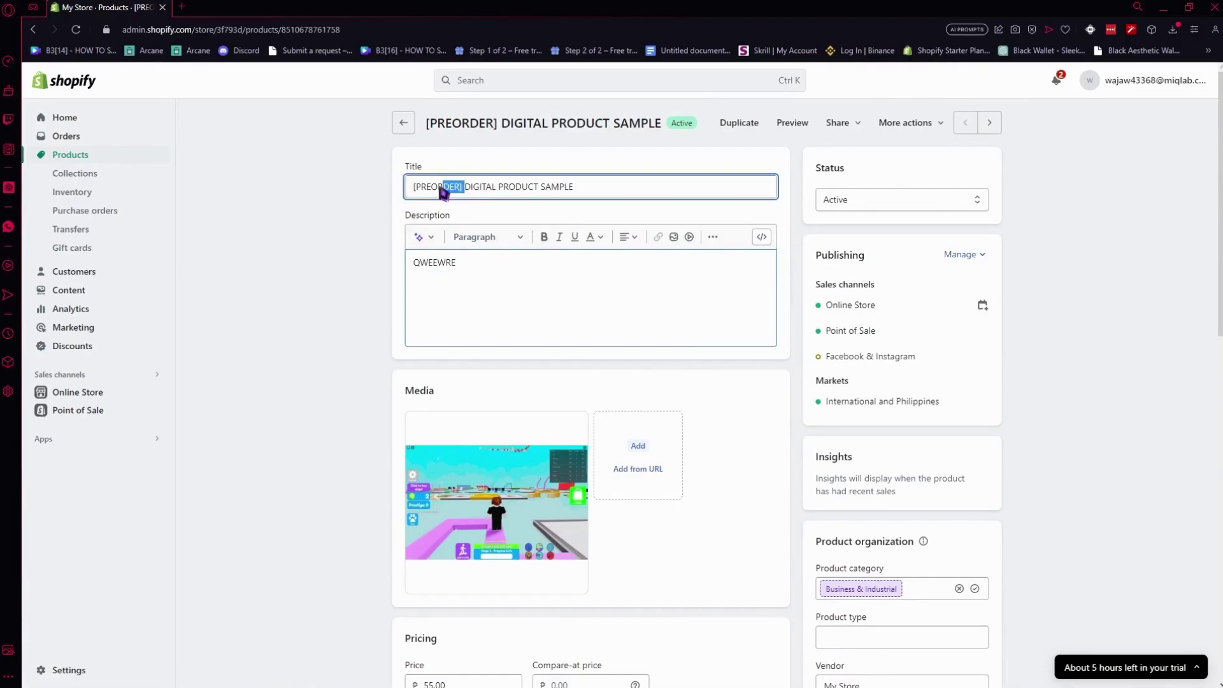
click(438, 194)
scroll(685, 374, down, 3)
scroll(686, 374, down, 1)
scroll(687, 376, down, 2)
scroll(687, 376, down, 1)
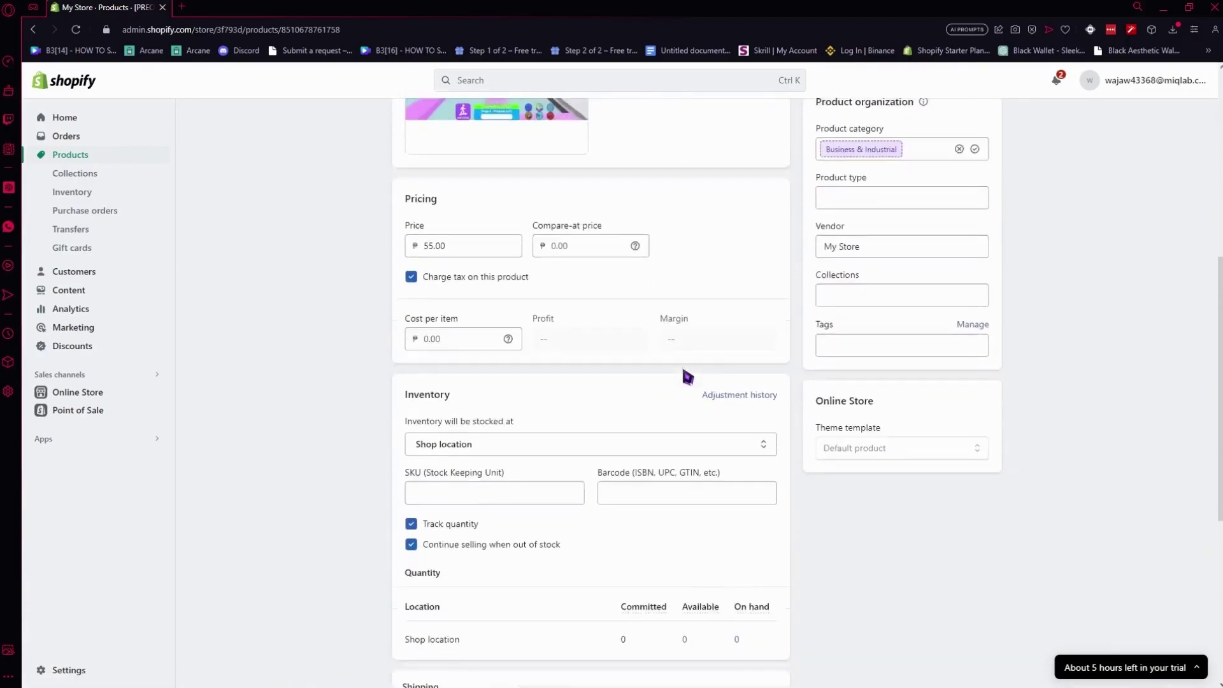
scroll(689, 377, down, 1)
scroll(682, 377, up, 3)
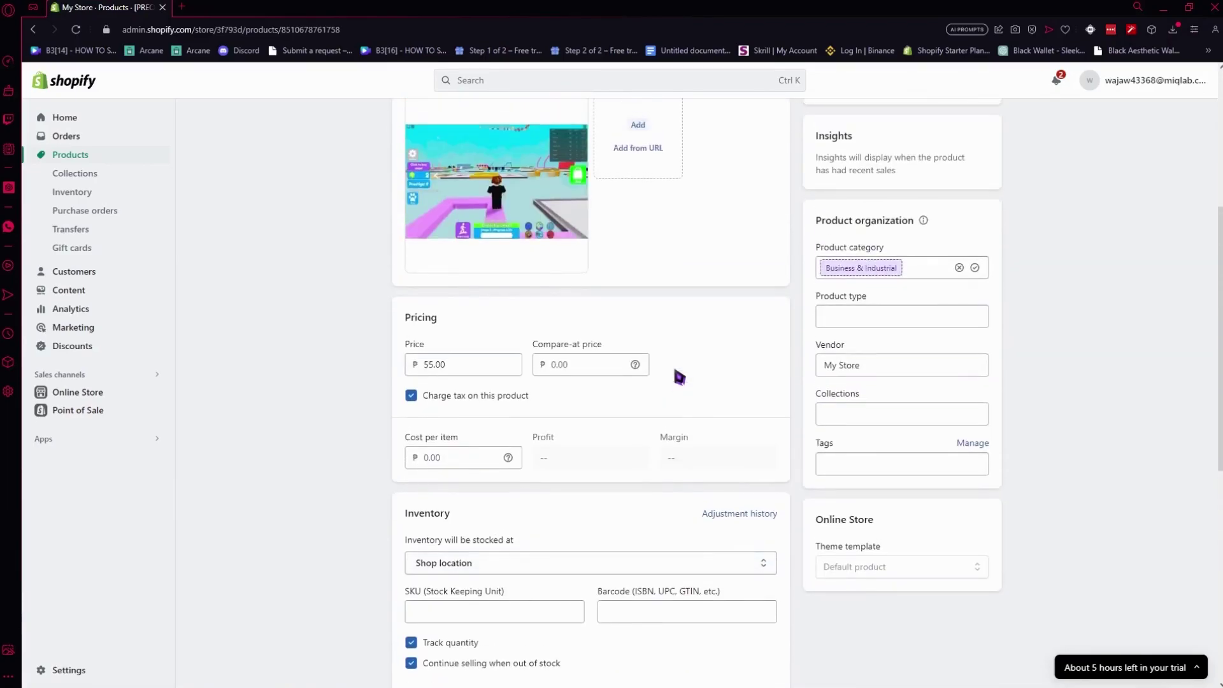
scroll(707, 338, up, 3)
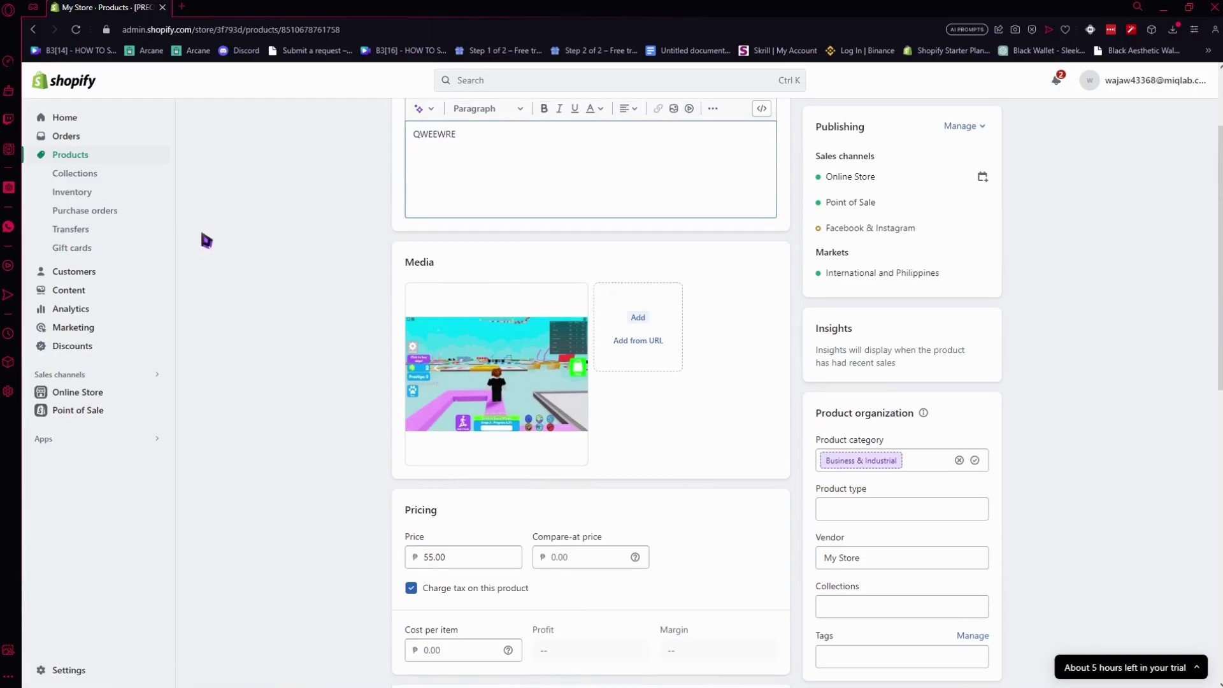
scroll(248, 263, up, 2)
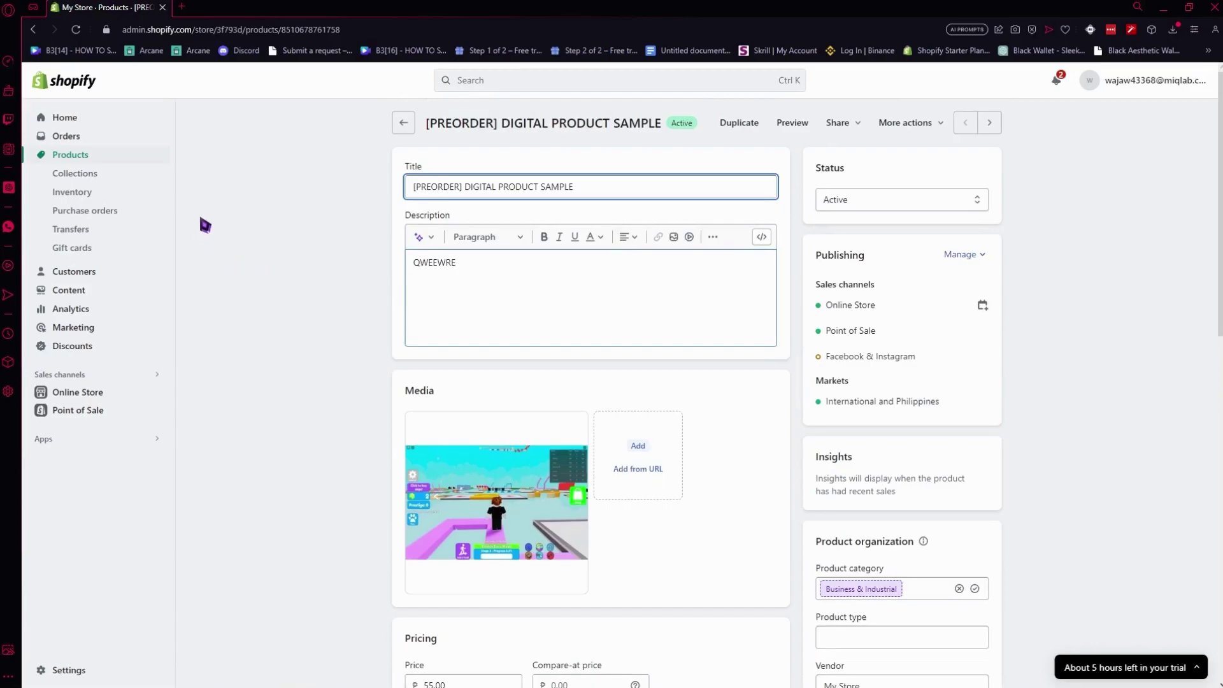
- Open the Products > Inventory stock list for the Shop location
click(84, 194)
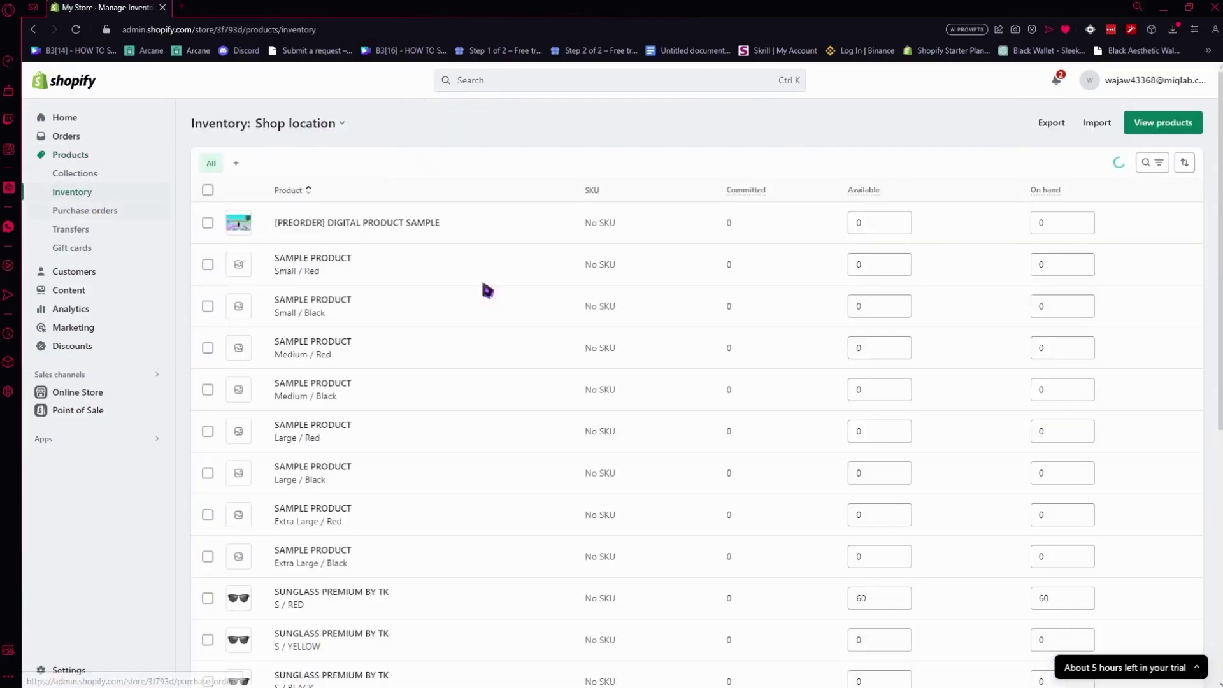
scroll(328, 305, down, 5)
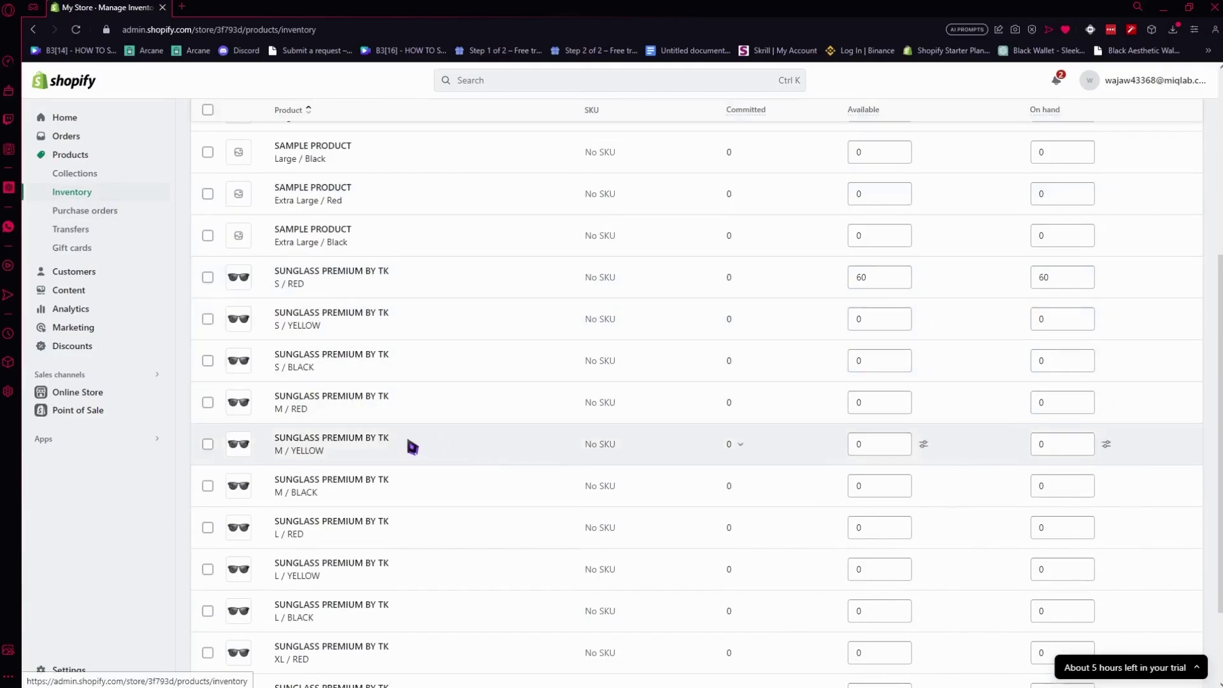
scroll(412, 446, down, 2)
scroll(399, 439, up, 3)
scroll(390, 445, up, 4)
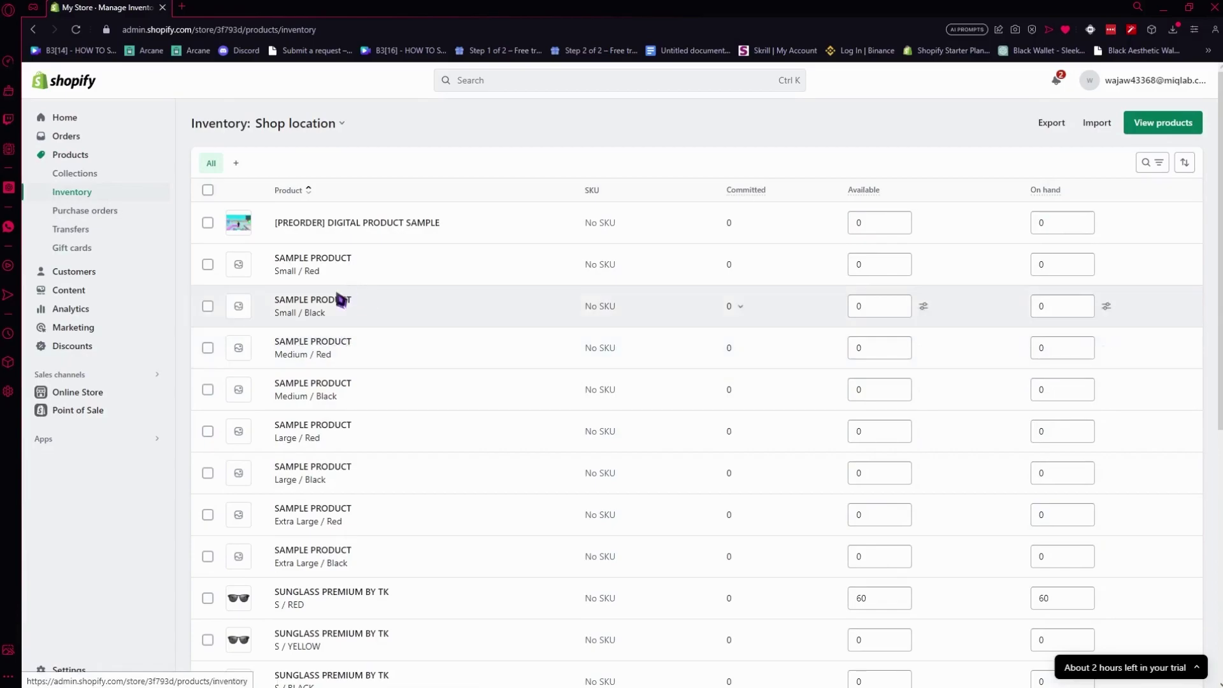
- Try the sunglasses L / BLACK Available quantity, leaving it at 0
scroll(344, 306, down, 2)
scroll(356, 525, down, 2)
scroll(355, 525, down, 1)
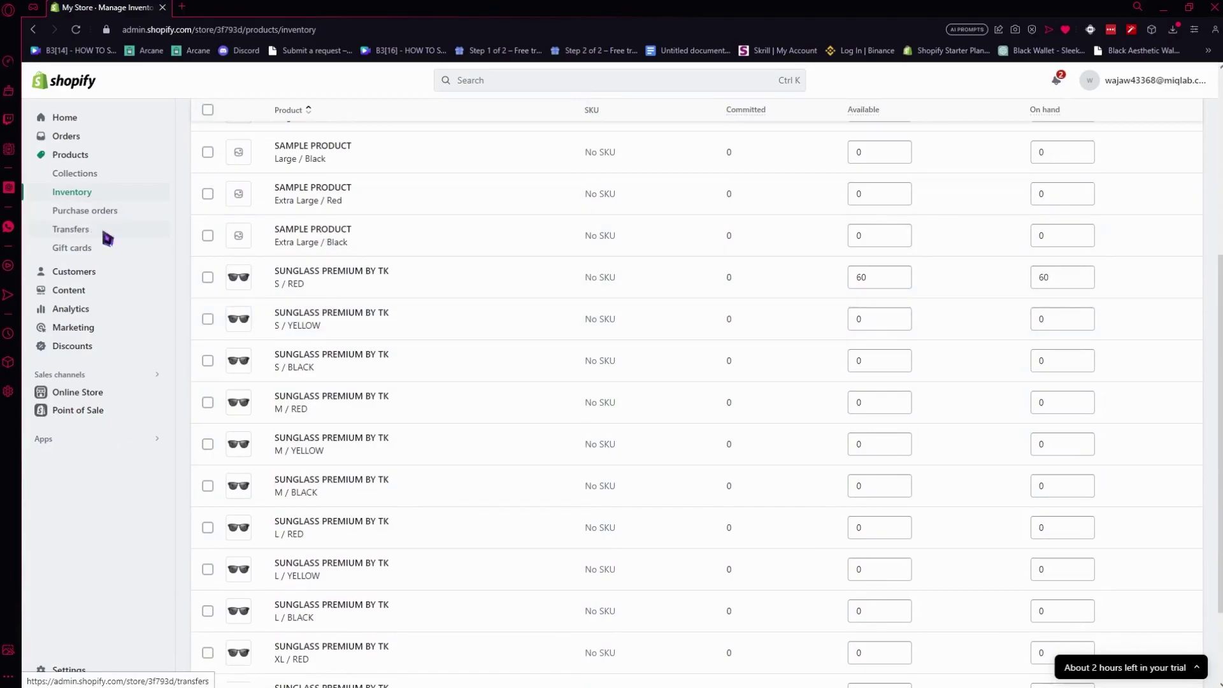
scroll(362, 442, down, 2)
scroll(663, 358, up, 4)
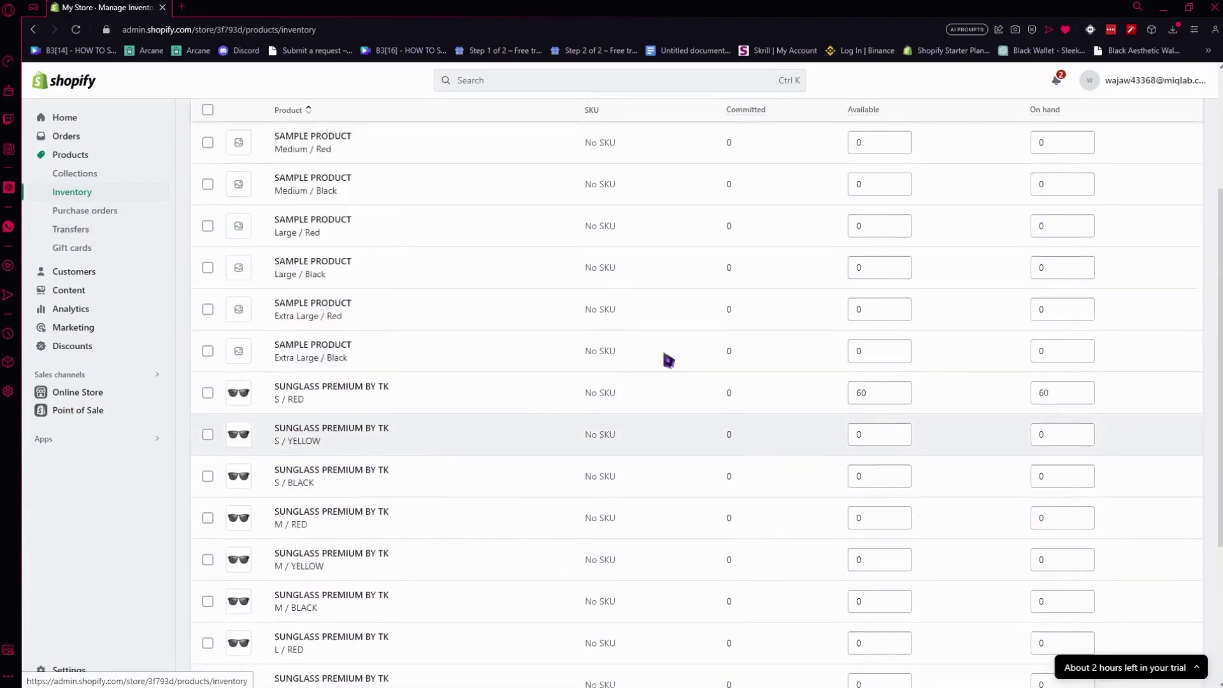
scroll(849, 178, up, 4)
scroll(846, 305, down, 5)
scroll(847, 318, down, 3)
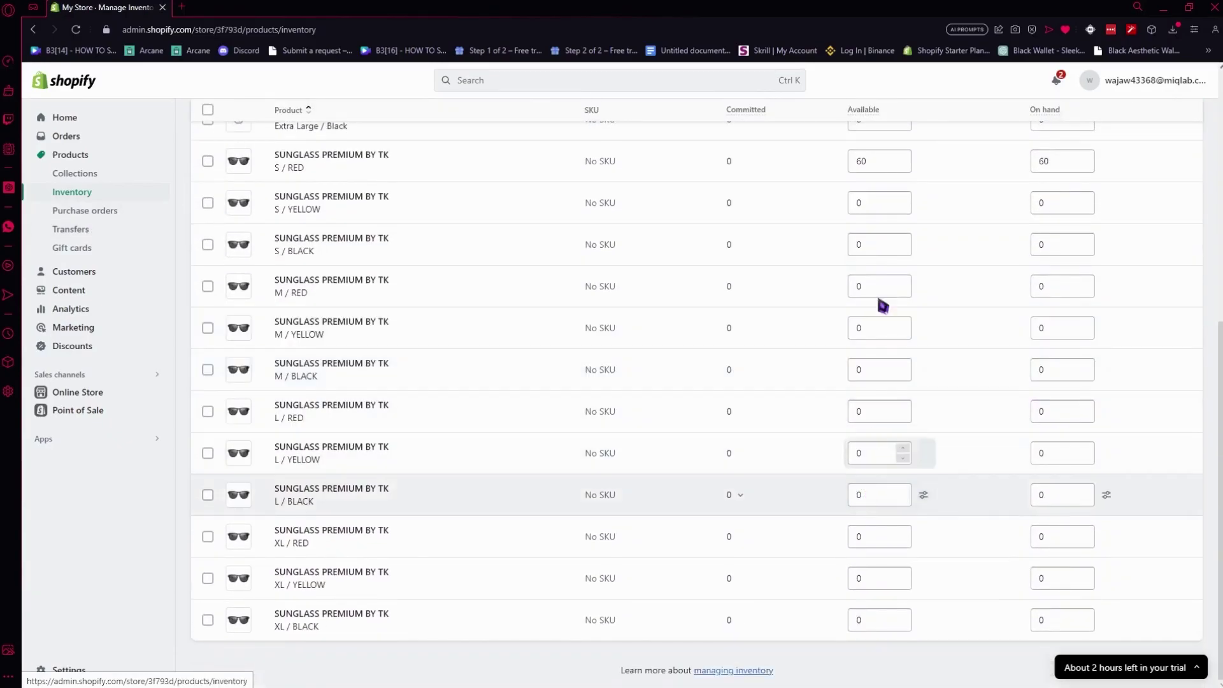
click(905, 491)
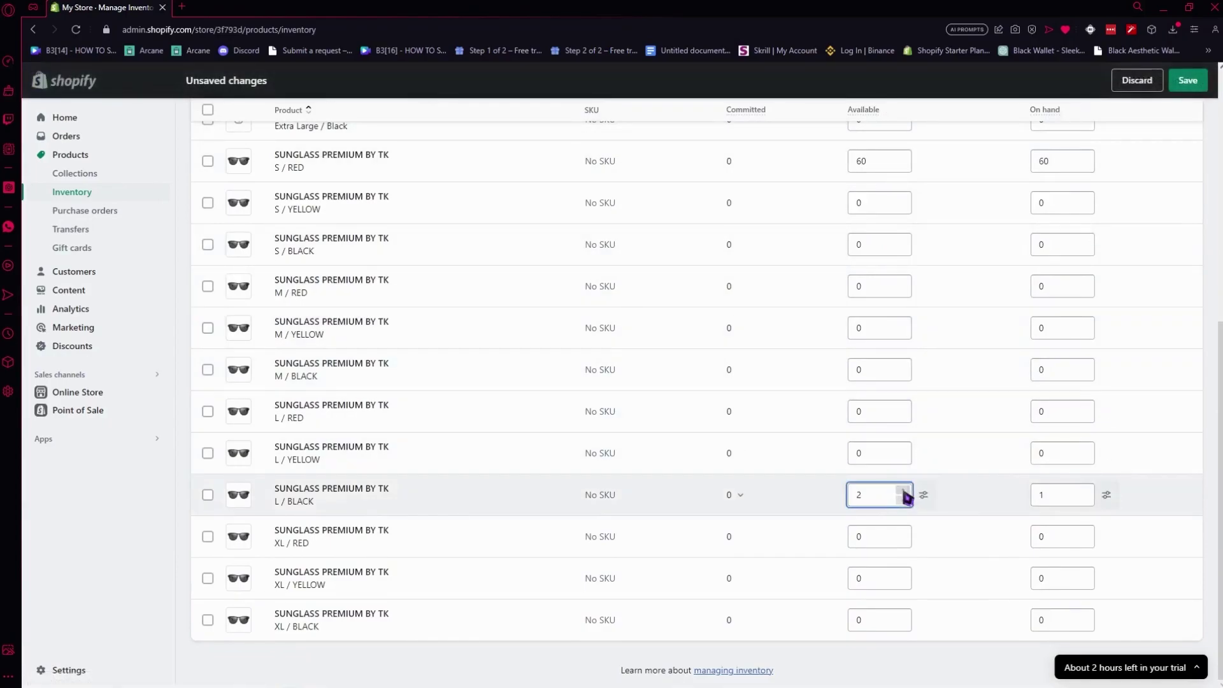
click(908, 507)
click(905, 501)
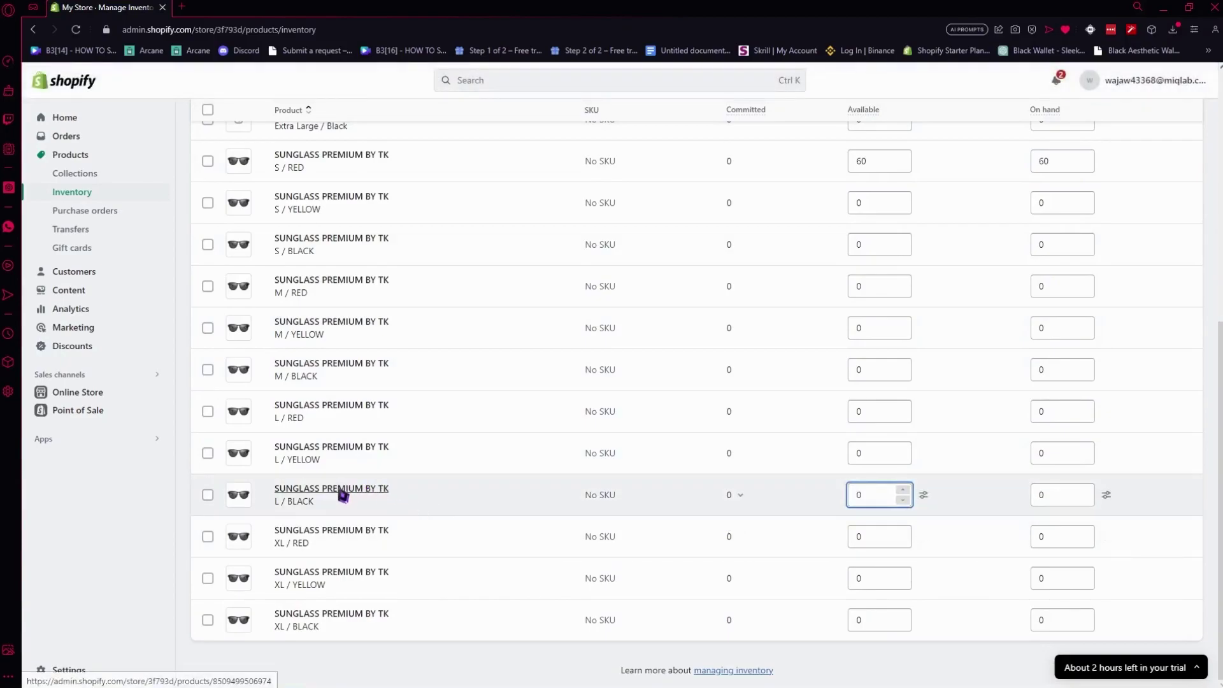
- Open SUNGLASS PREMIUM BY TK, adding then removing a [PREORDER] title prefix
click(396, 492)
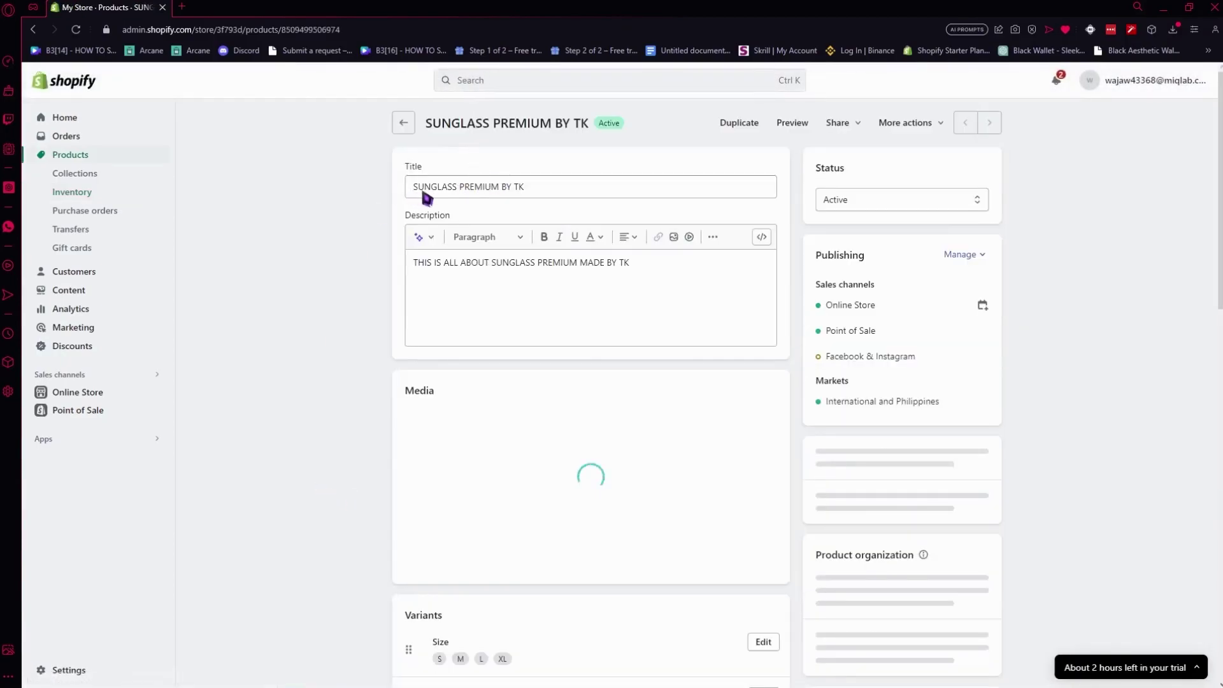
click(416, 188)
text([)
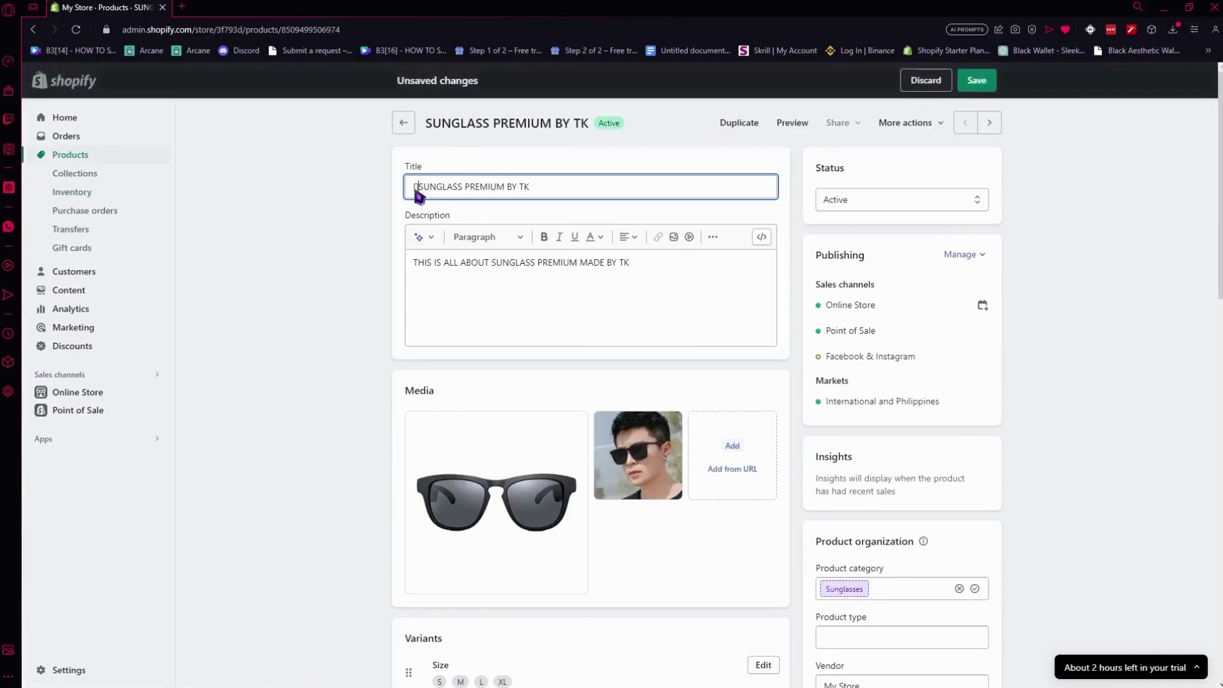
text(PREOR)
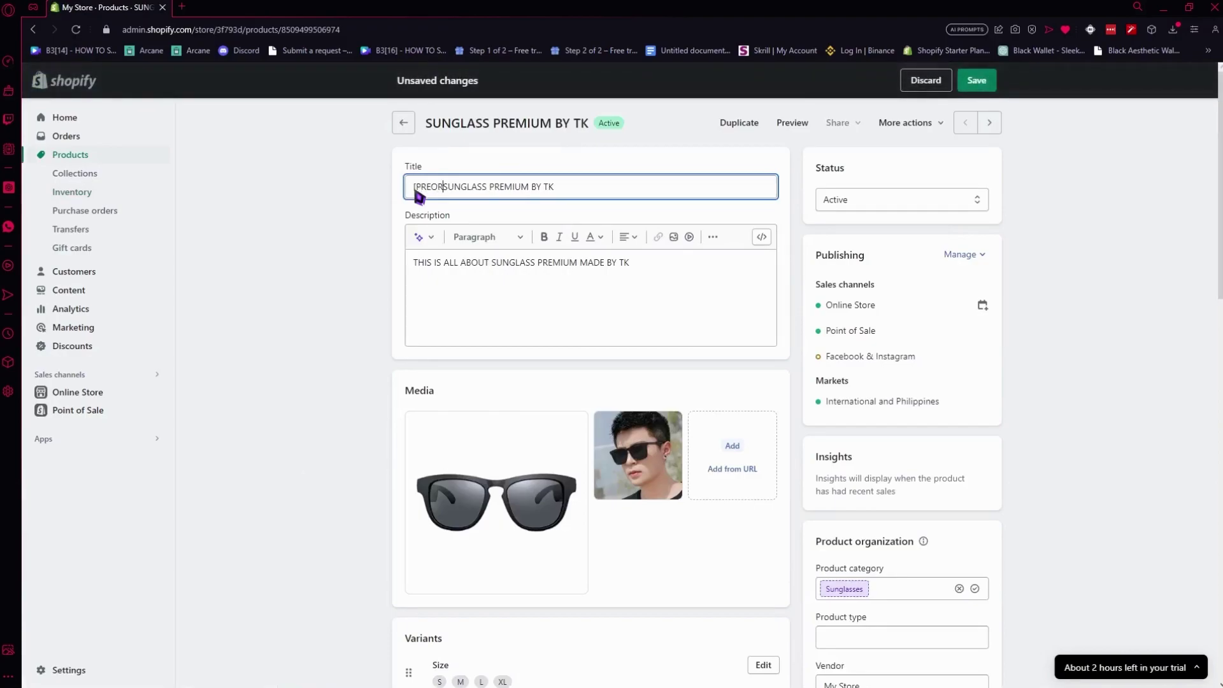
text(DER])
key(BackSpace)
key(BackSpace)
key(BackSpace)
- Add '[PREORDER] Will be packed and shipped within 2 weeks.' below the description
click(645, 276)
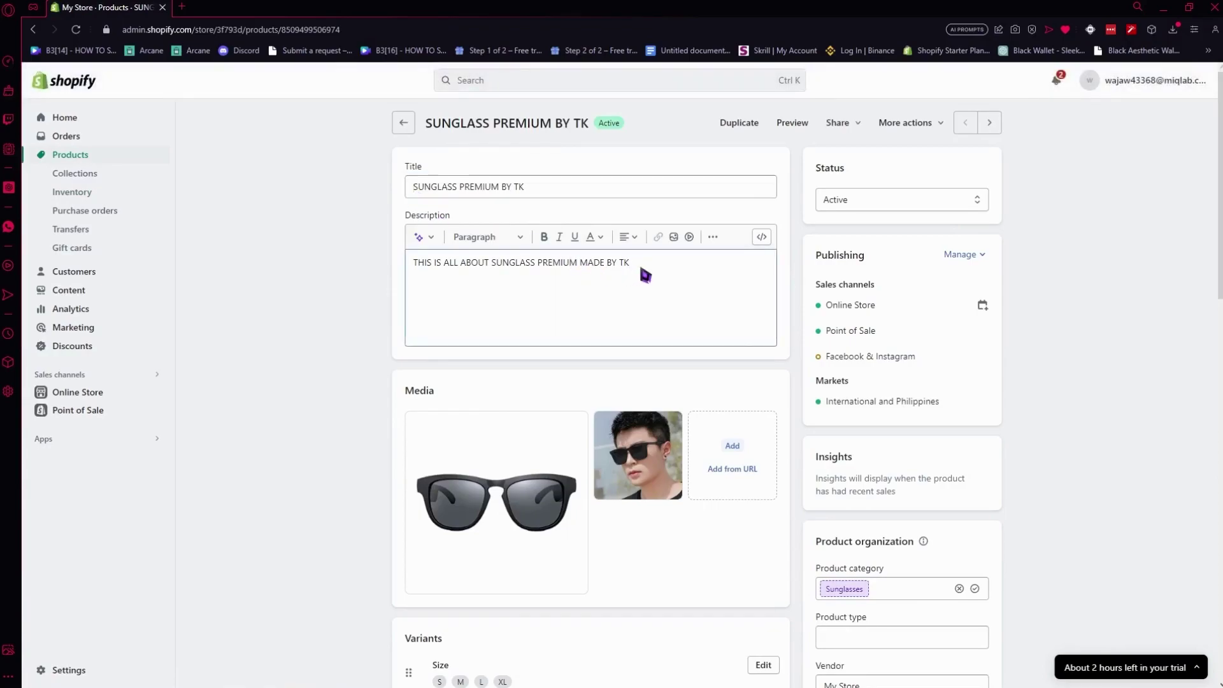
key(Return)
key(Return)
text(P)
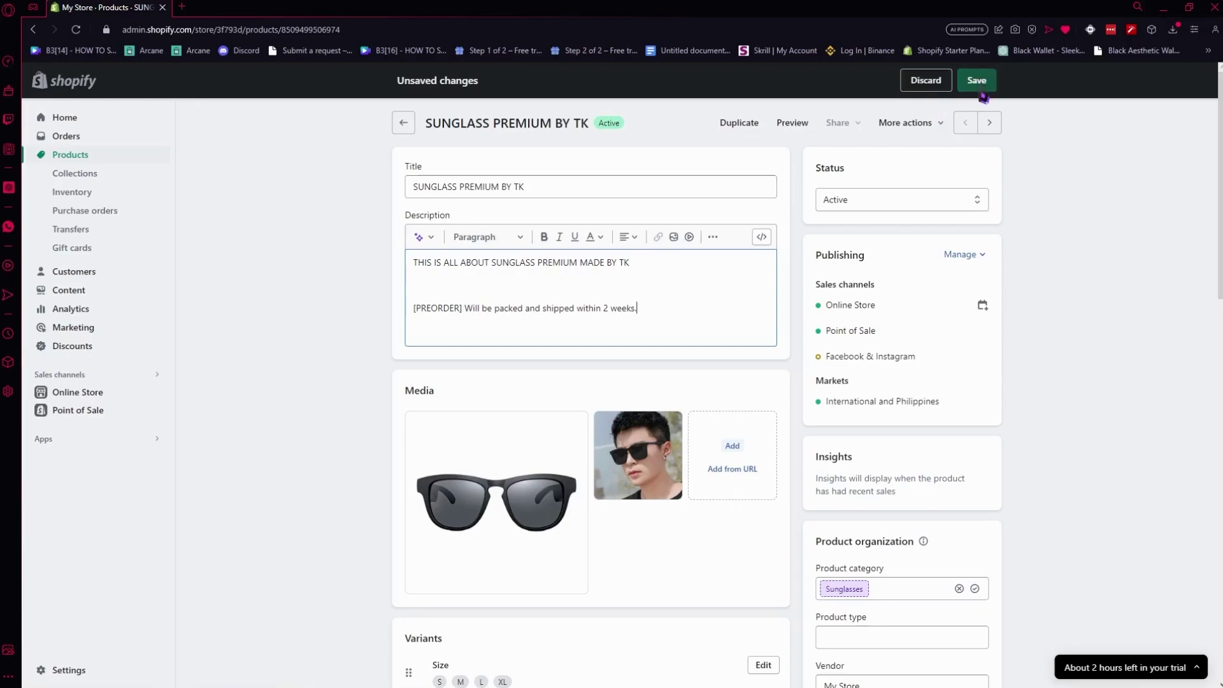
- Save SUNGLASS PREMIUM BY TK with its new preorder shipping line
click(977, 81)
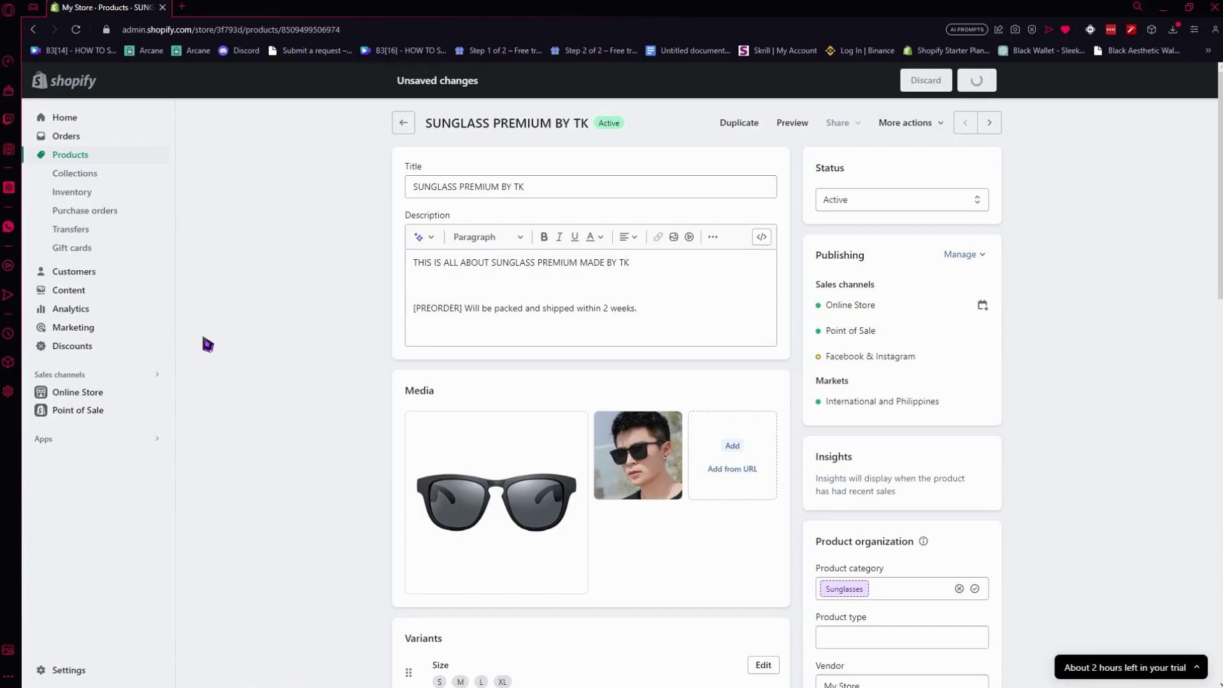